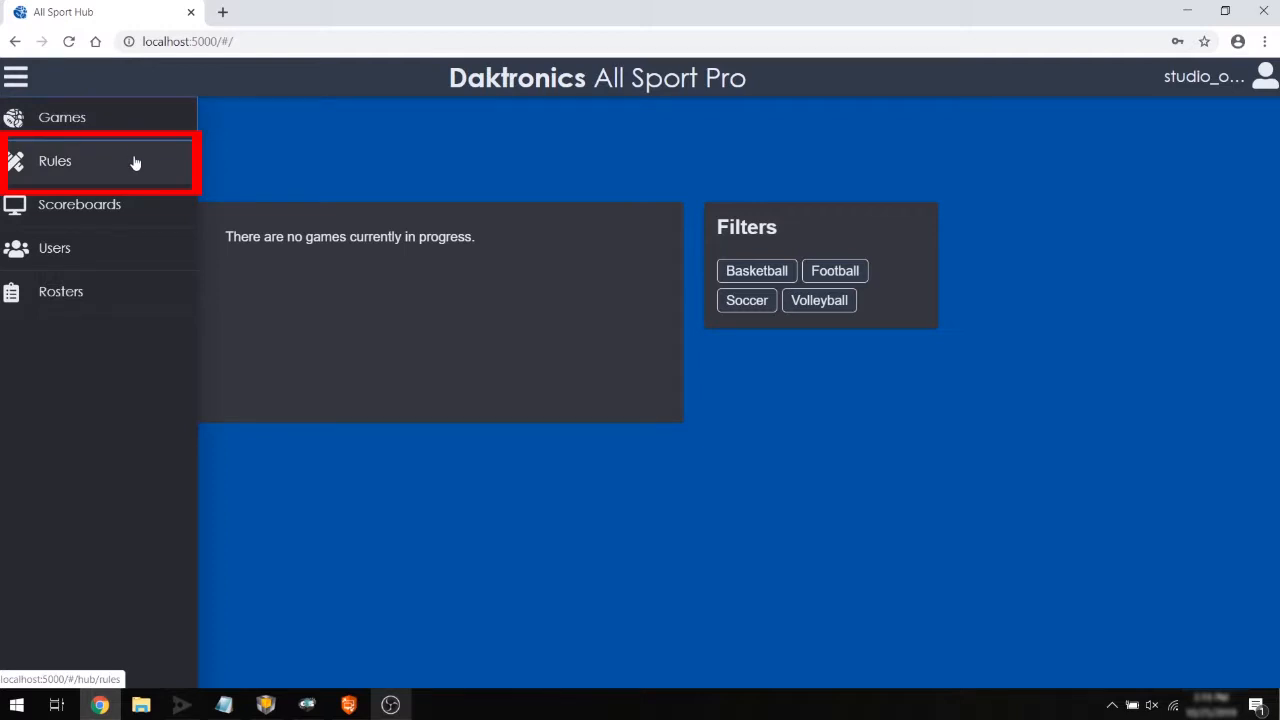
# Open the rules list and copy the High School football rule set.
pyautogui.click(135, 162)
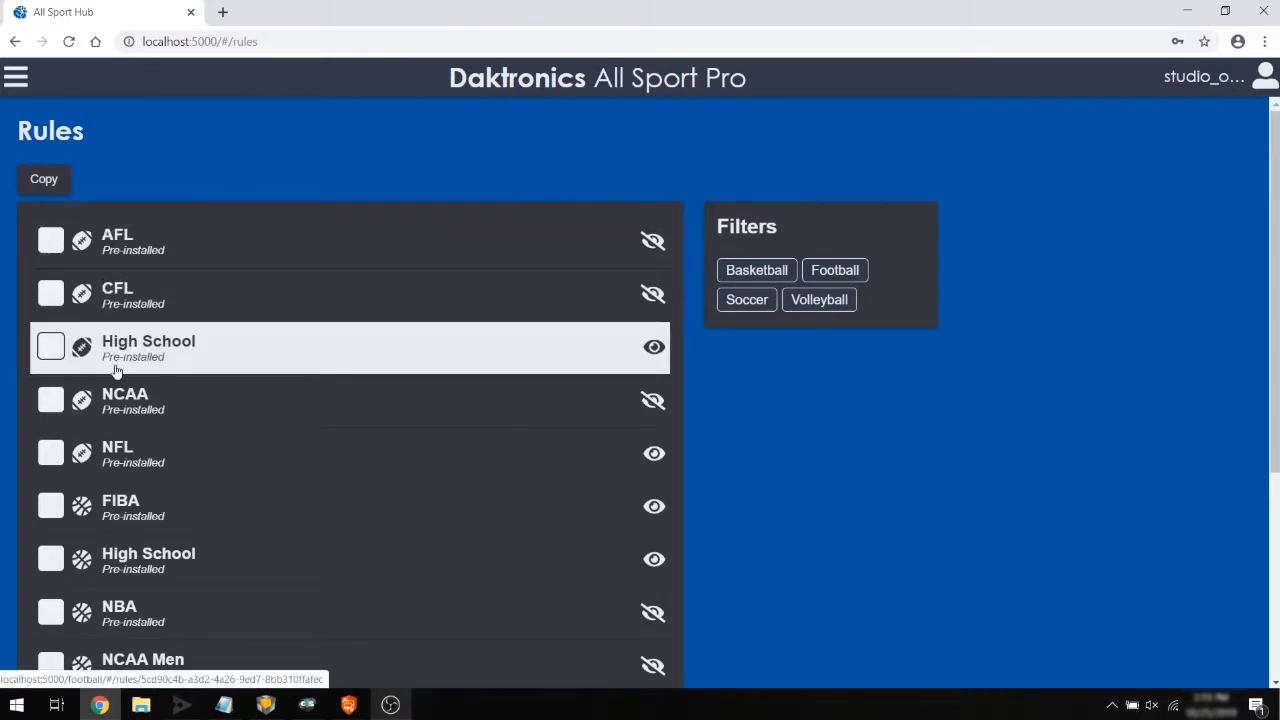
pyautogui.click(51, 347)
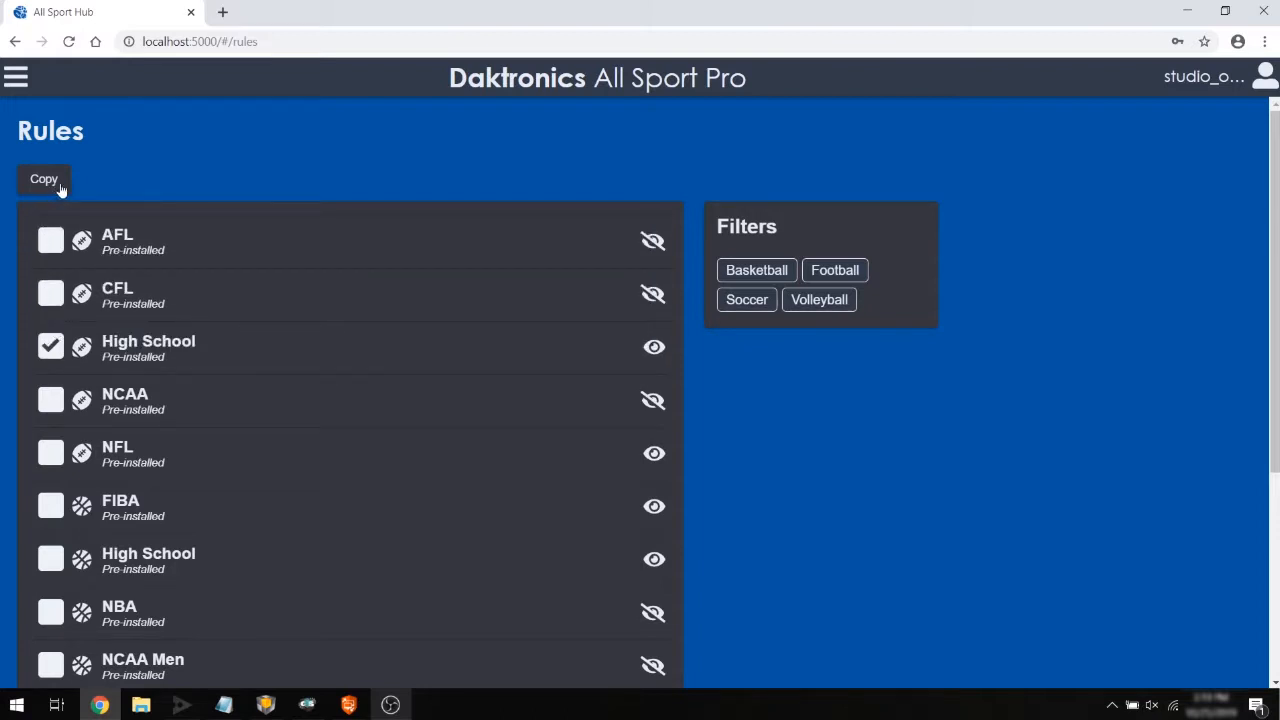
pyautogui.click(60, 188)
# Rename the copied rule set as High School - JV.
pyautogui.click(168, 266)
pyautogui.press('BackSpace')
pyautogui.press('BackSpace')
pyautogui.press('BackSpace')
pyautogui.press('BackSpace')
pyautogui.write('JV')
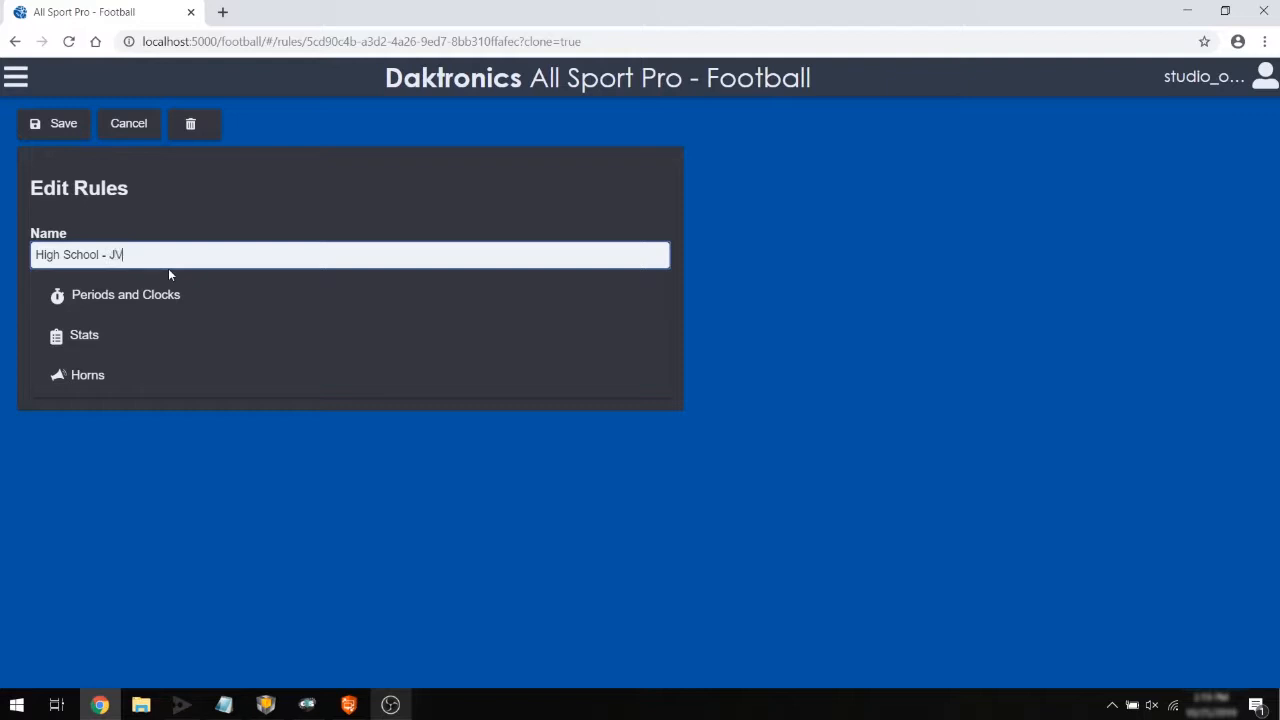
# Set the period length to 10:00 under Periods and Clocks and save the rules.
pyautogui.click(200, 298)
pyautogui.moveTo(95, 663); pyautogui.dragTo(5, 668)
pyautogui.write('10:00')
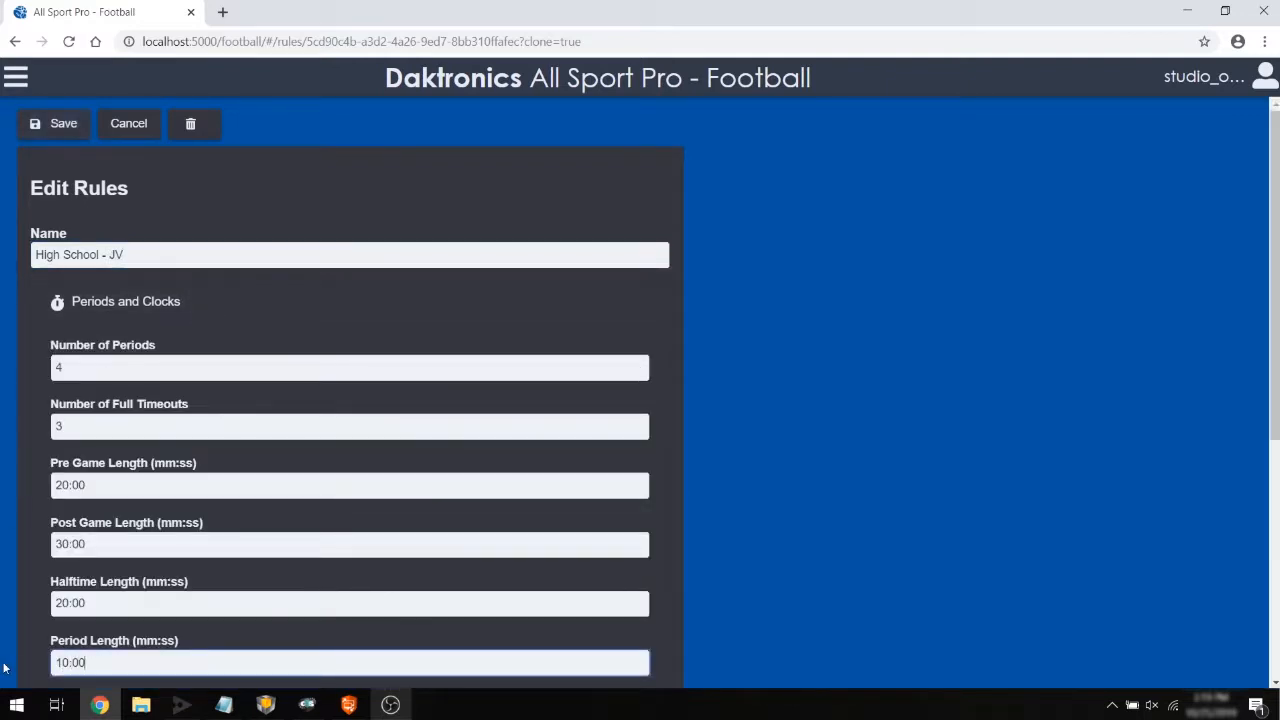
pyautogui.click(34, 132)
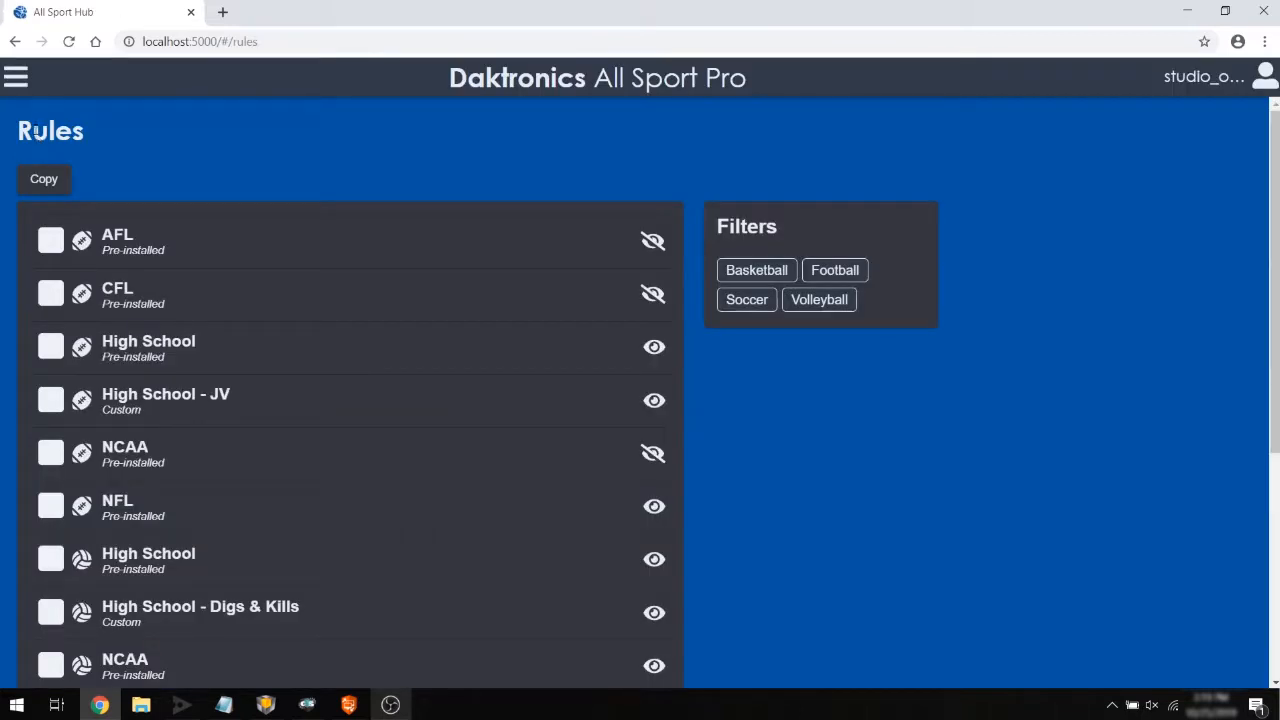
# Create a new football game using the High School - JV rules and the Football Scoreboard.
pyautogui.click(27, 86)
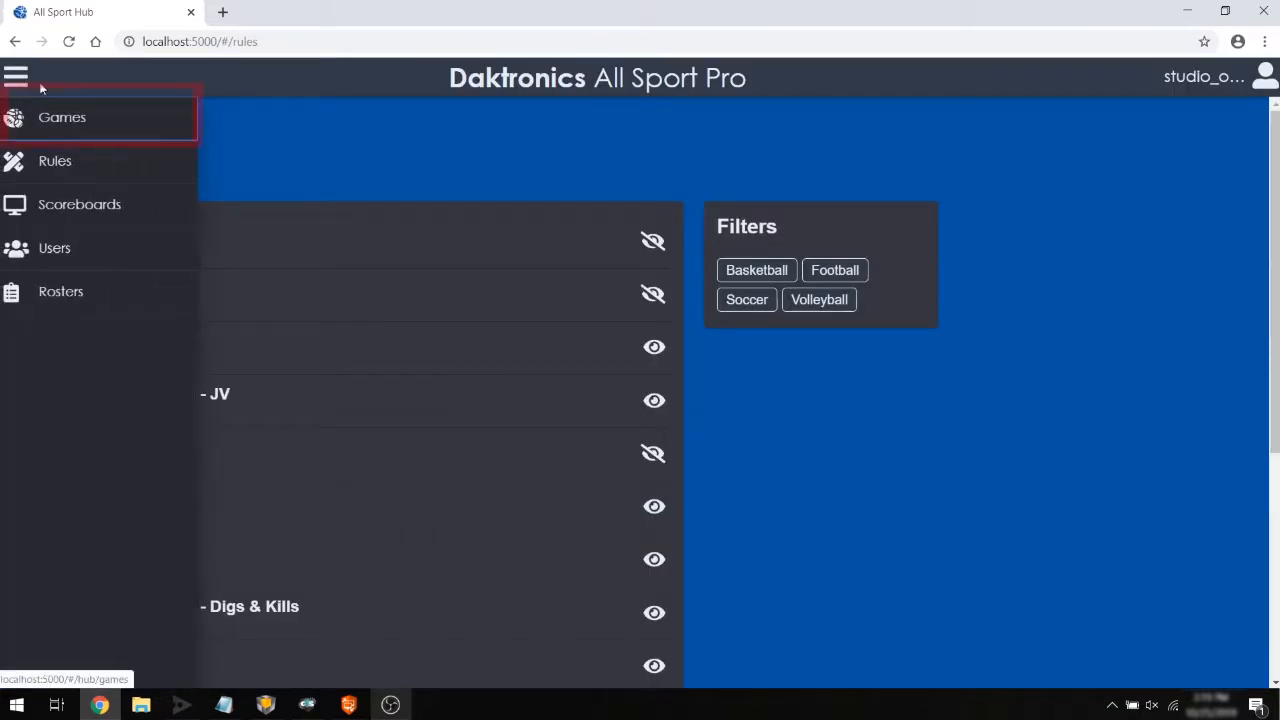
pyautogui.click(133, 135)
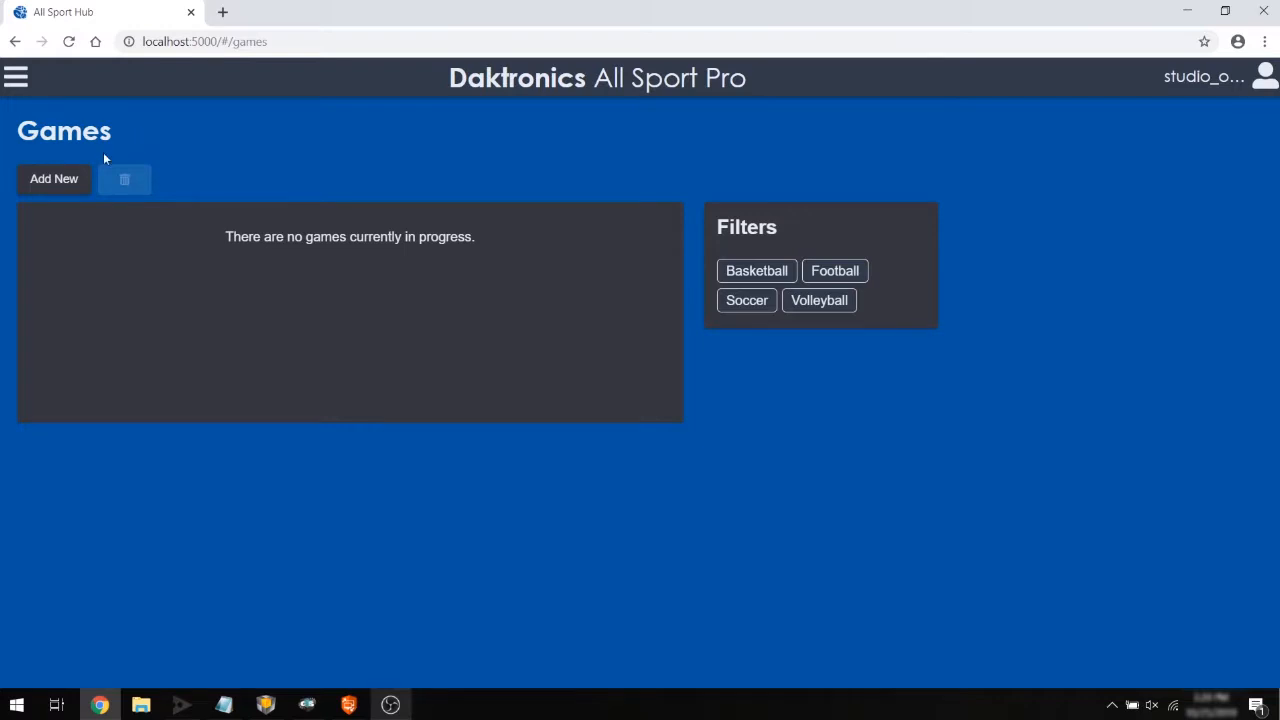
pyautogui.click(84, 186)
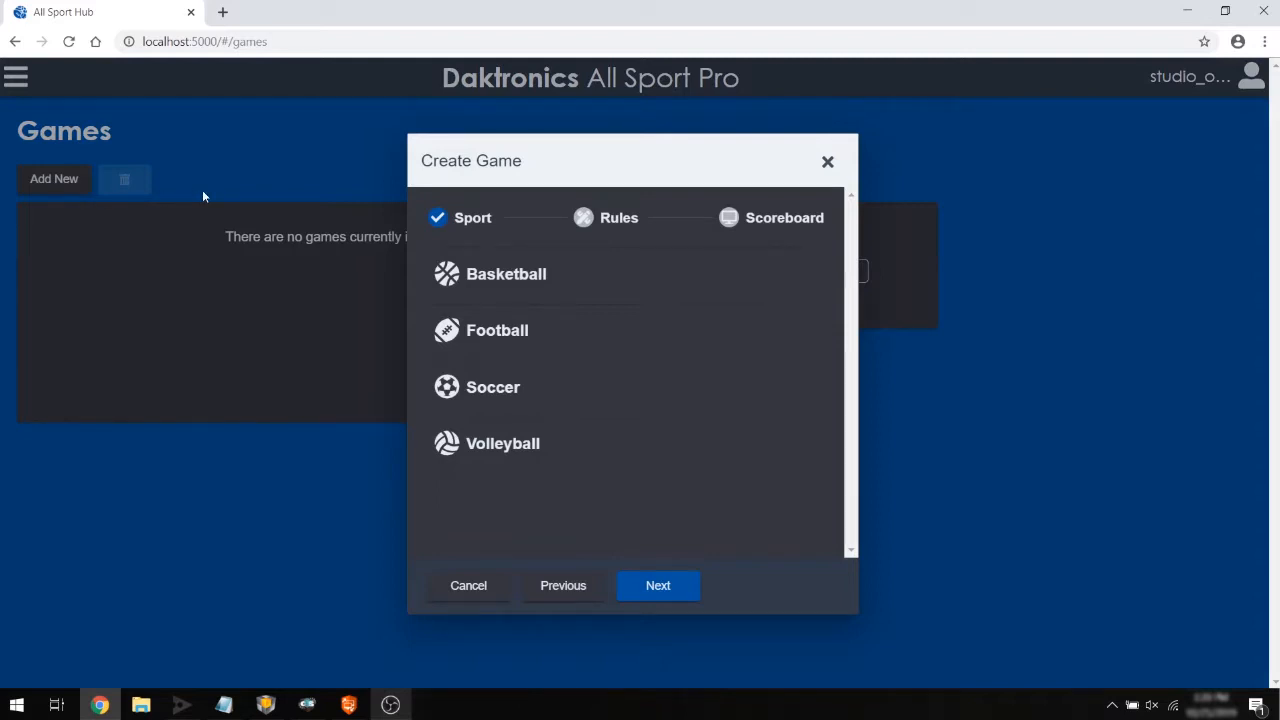
pyautogui.click(437, 333)
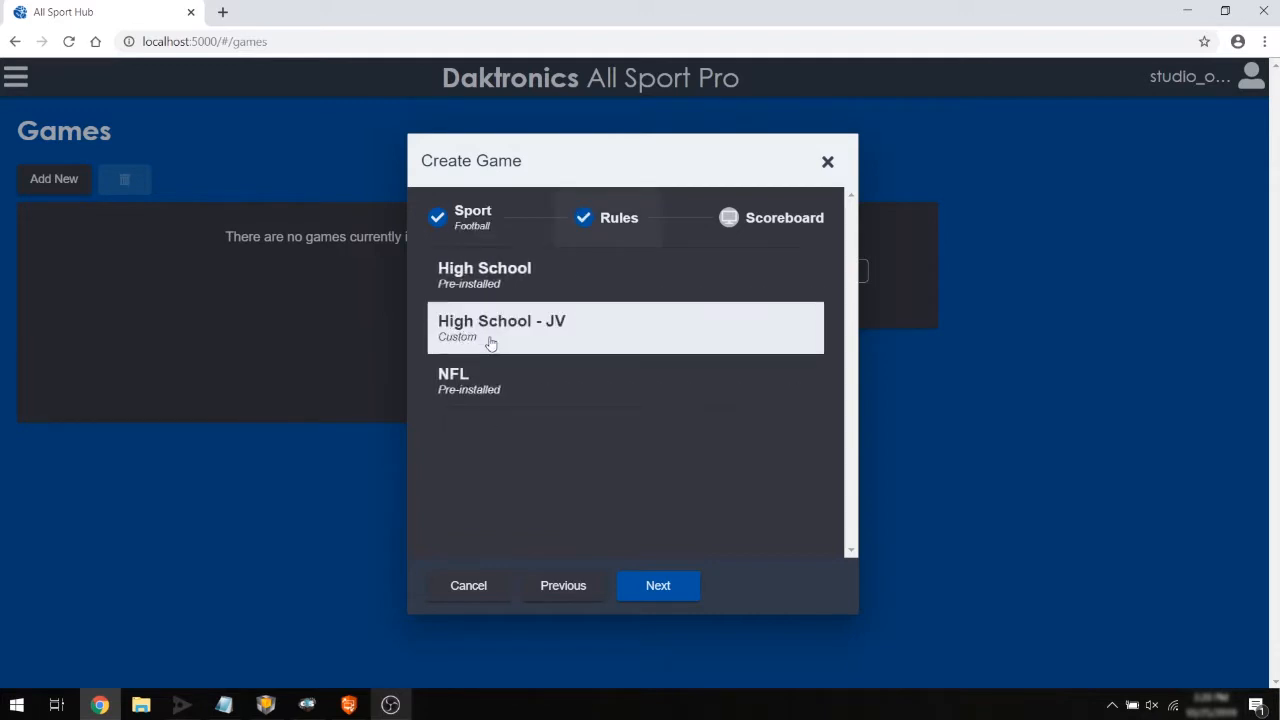
pyautogui.click(490, 342)
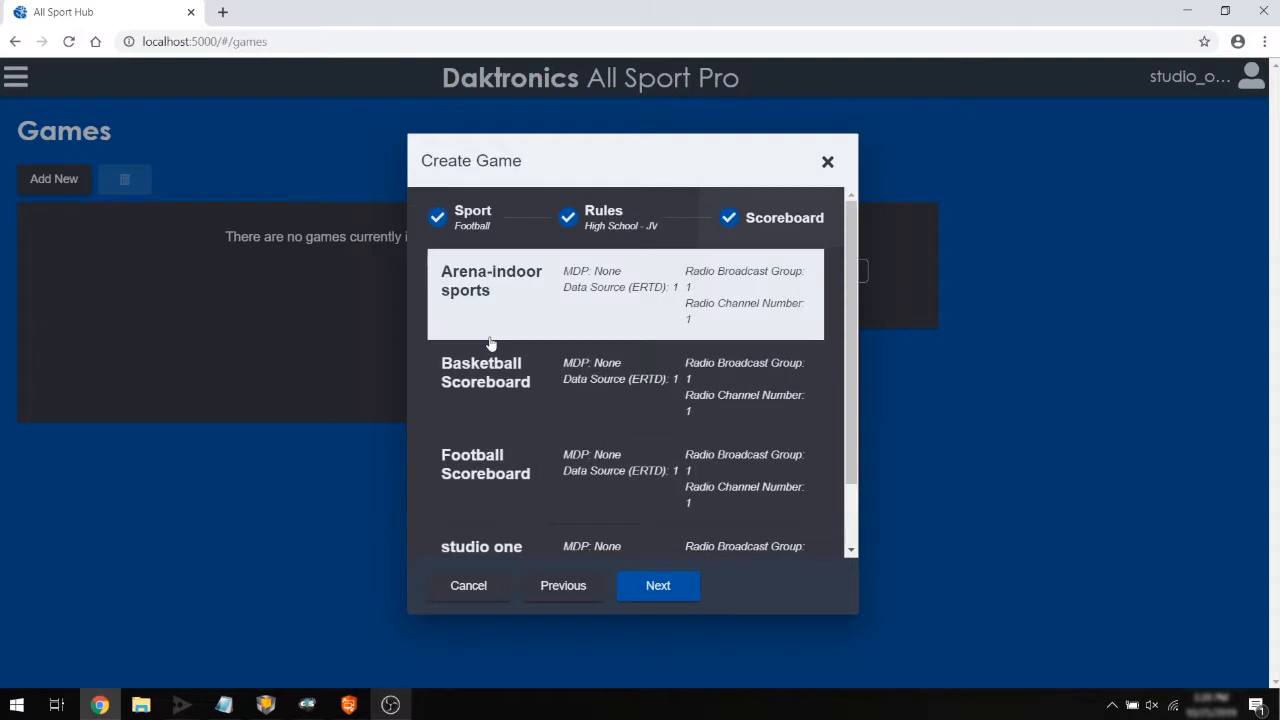
pyautogui.click(535, 457)
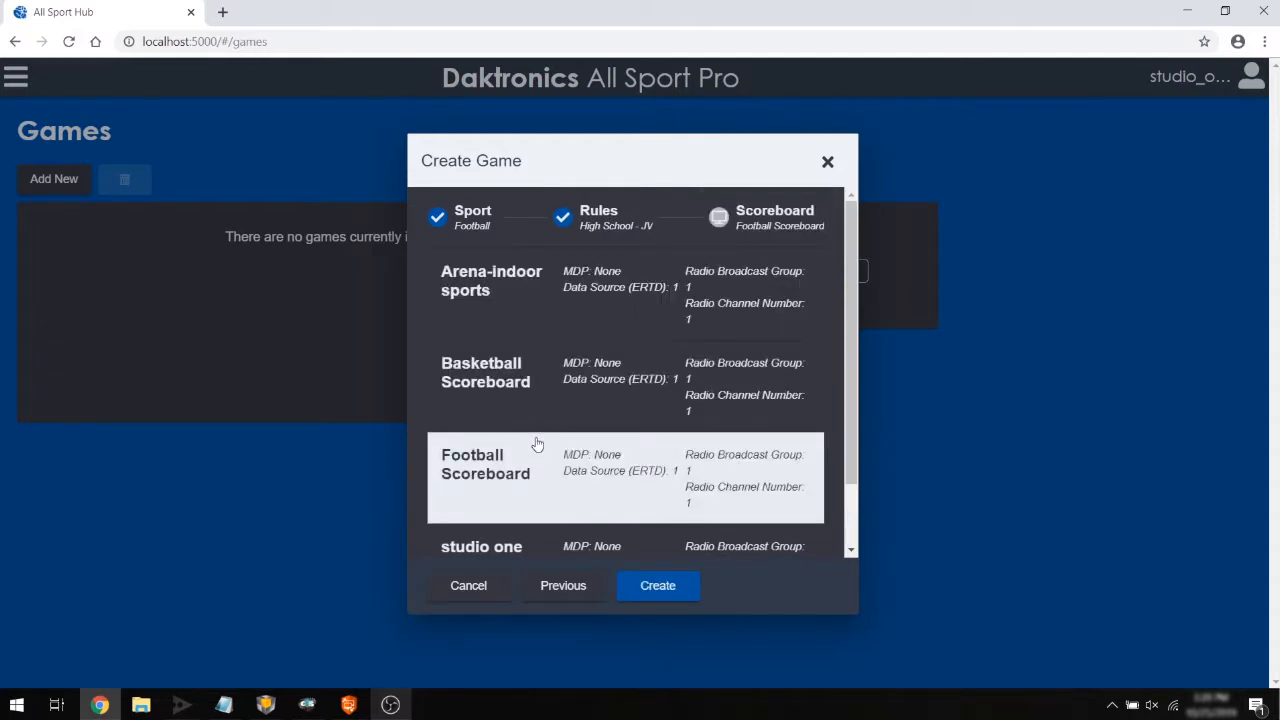
pyautogui.click(627, 595)
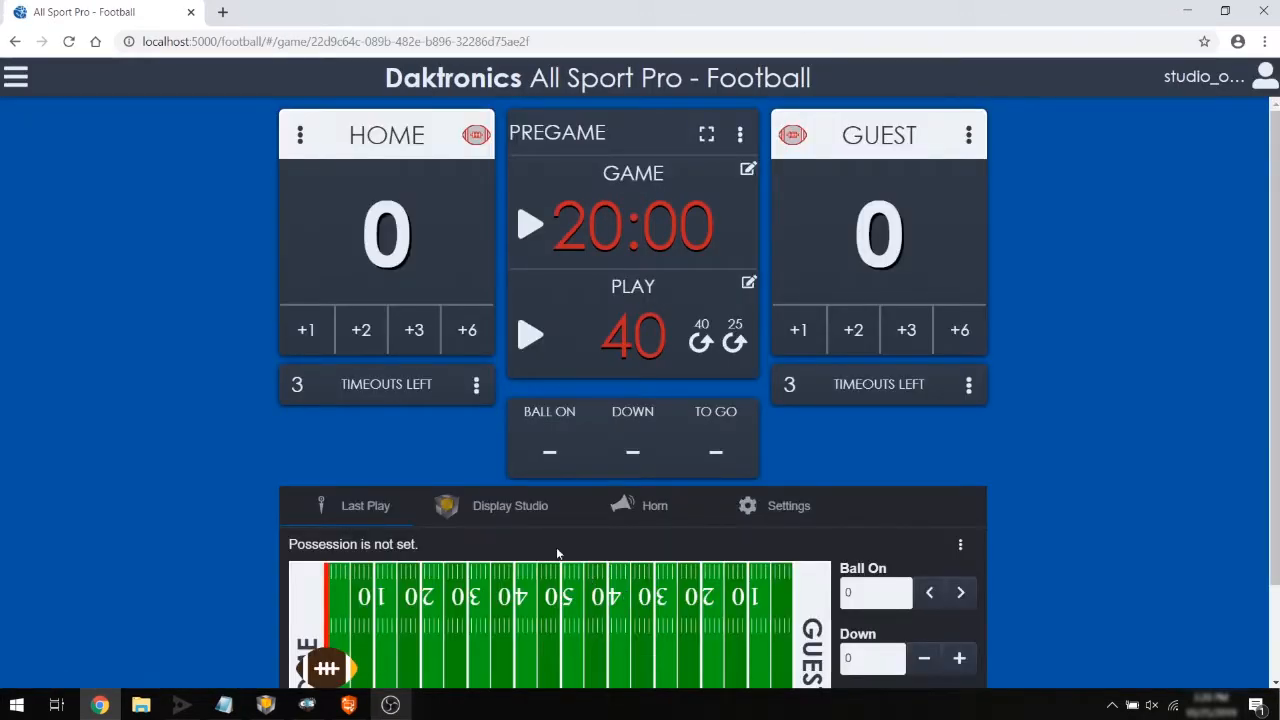
# Rename the home team to Redhawks with the short name AHS.
pyautogui.click(299, 133)
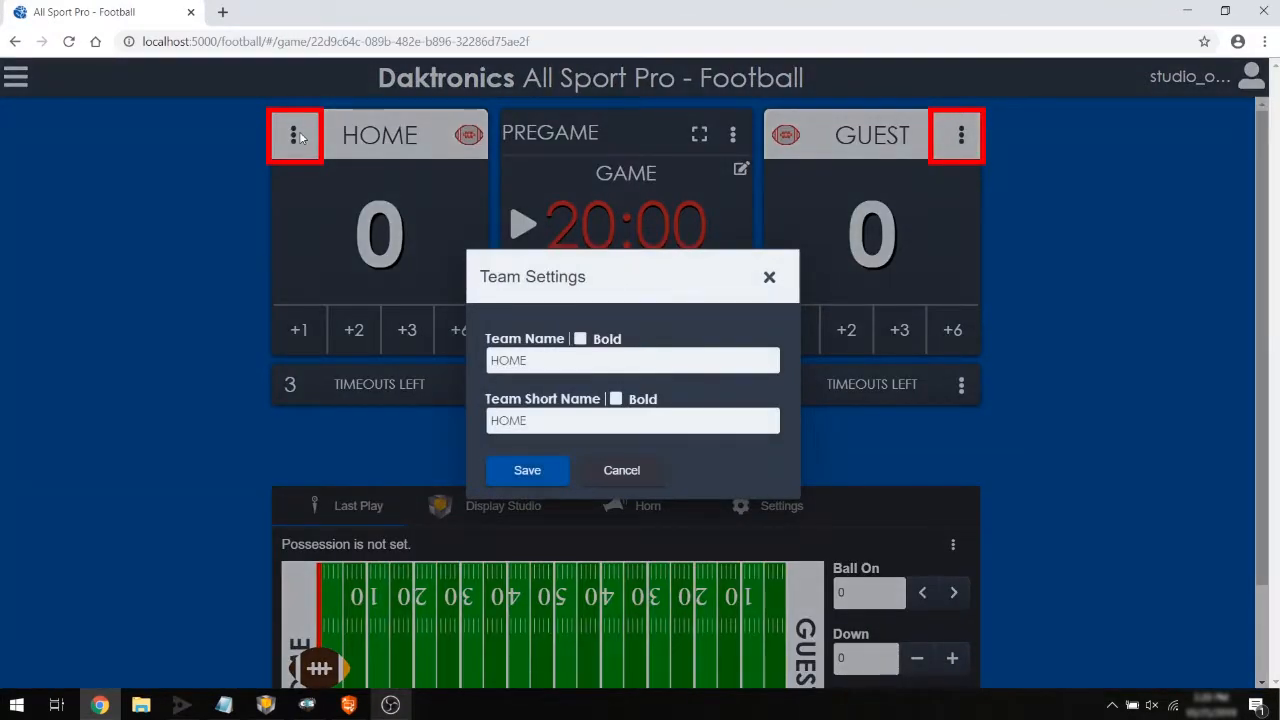
pyautogui.moveTo(534, 356); pyautogui.dragTo(432, 355)
pyautogui.write('Redhawks')
pyautogui.press('Tab')
pyautogui.write('AHS')
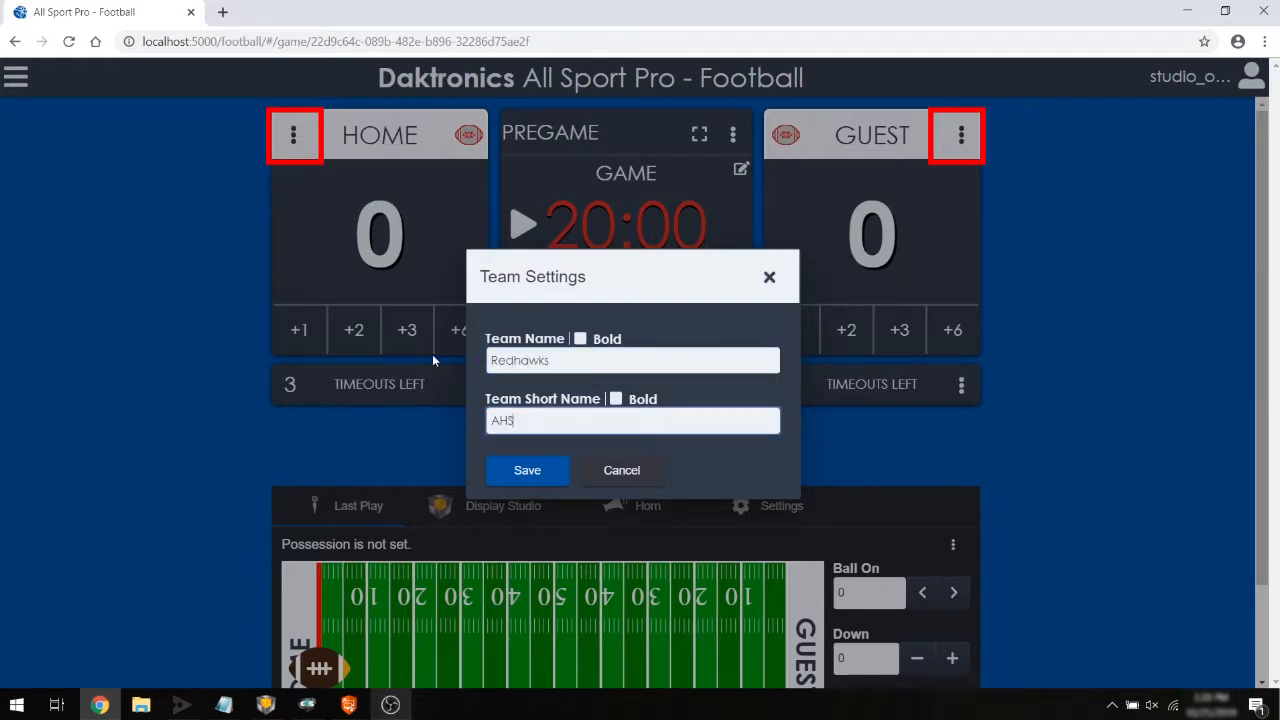
pyautogui.click(527, 472)
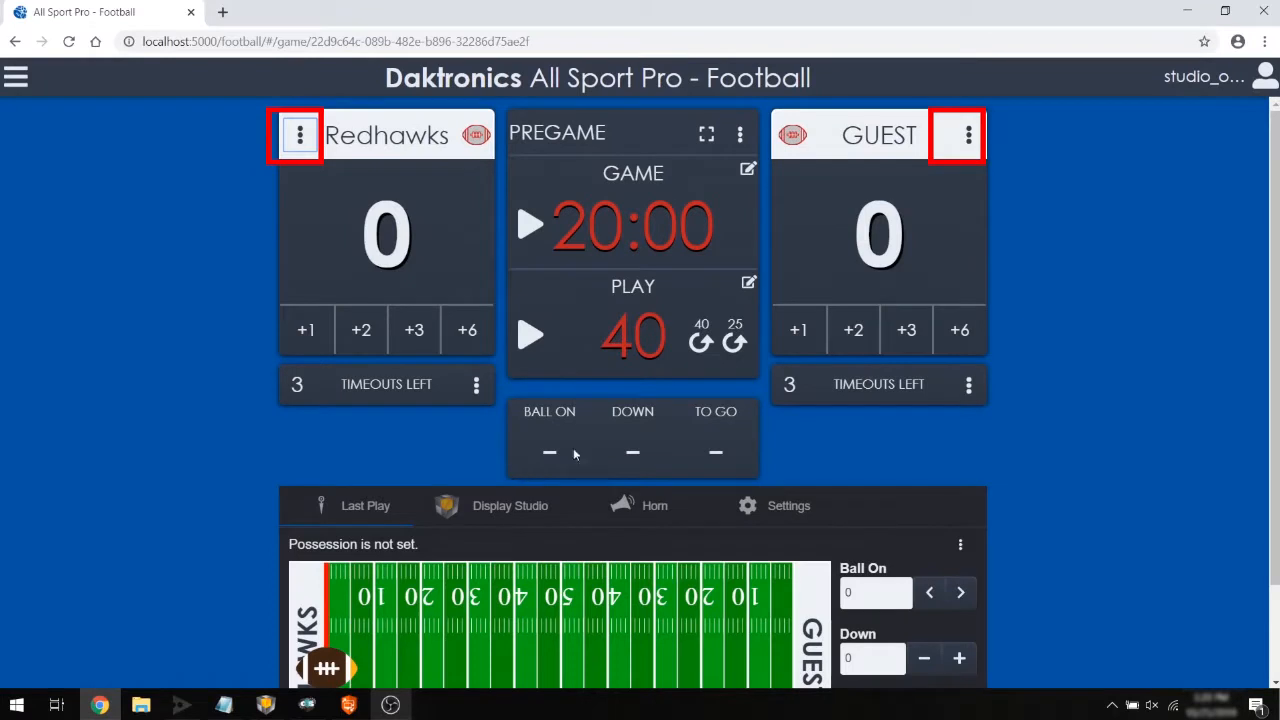
# Rename the guest team to Colts with the short name THS.
pyautogui.click(970, 142)
pyautogui.click(709, 355)
pyautogui.hotkey('ctrl', 'a')
pyautogui.write('Colts')
pyautogui.press('Tab')
pyautogui.write('THS')
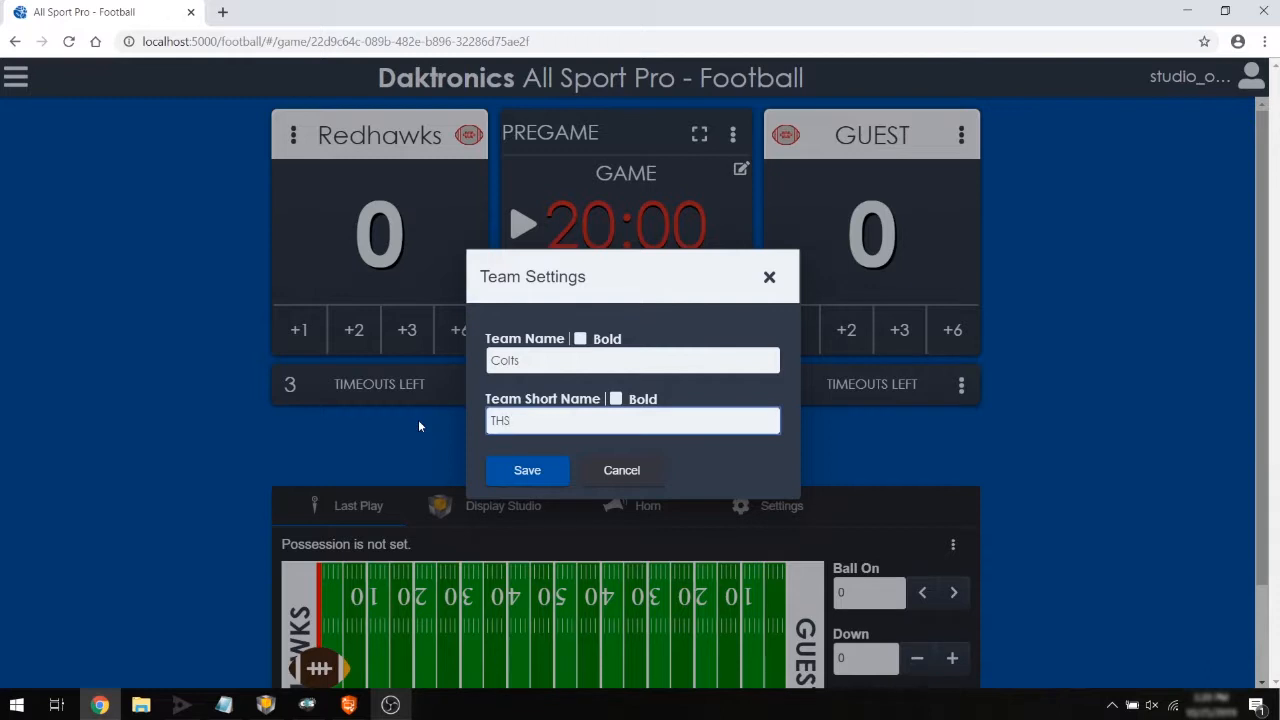
pyautogui.click(508, 470)
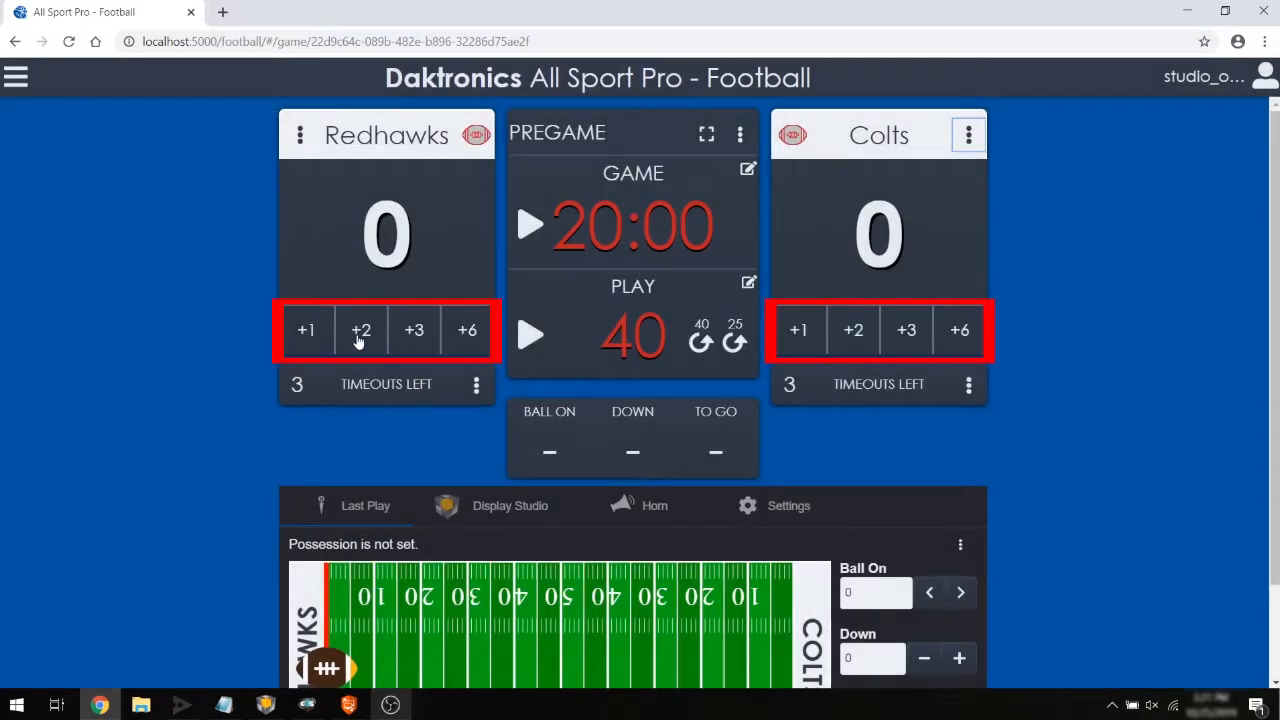
# Add a touchdown and extra point for the Redhawks, then set their score directly to 14.
pyautogui.click(465, 349)
pyautogui.click(315, 348)
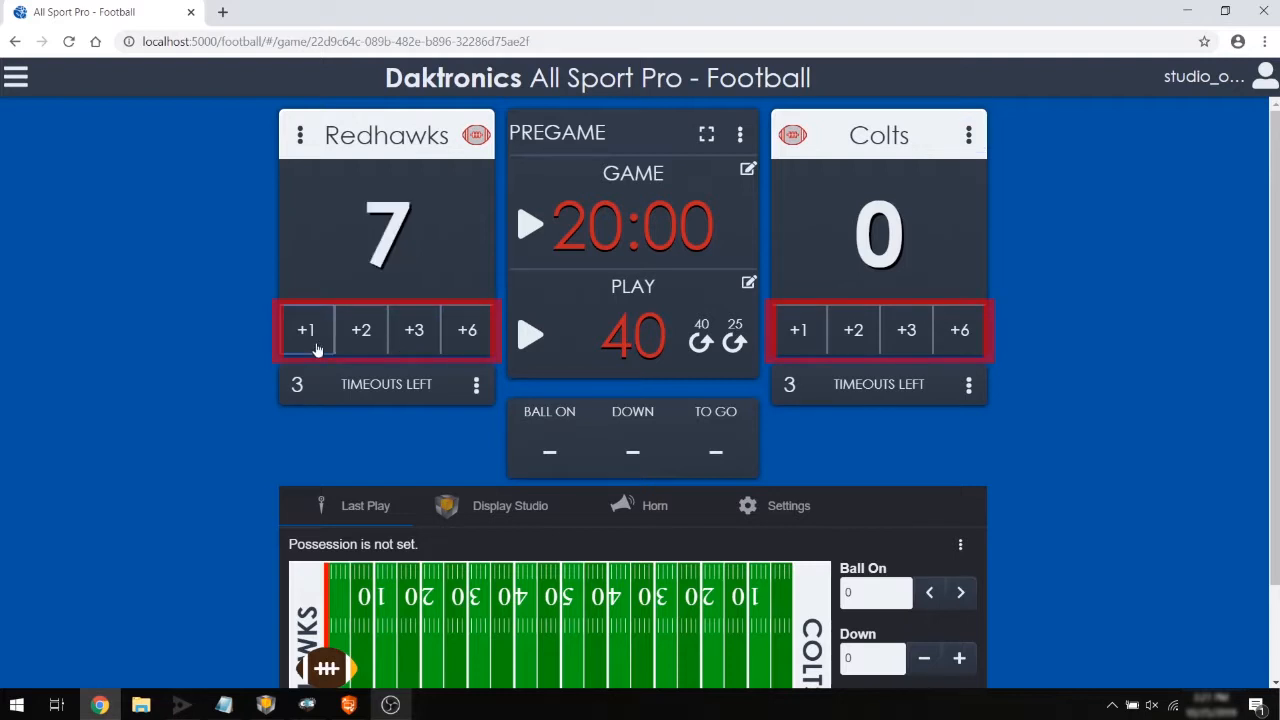
pyautogui.doubleClick(379, 257)
pyautogui.write('14')
pyautogui.press('Return')
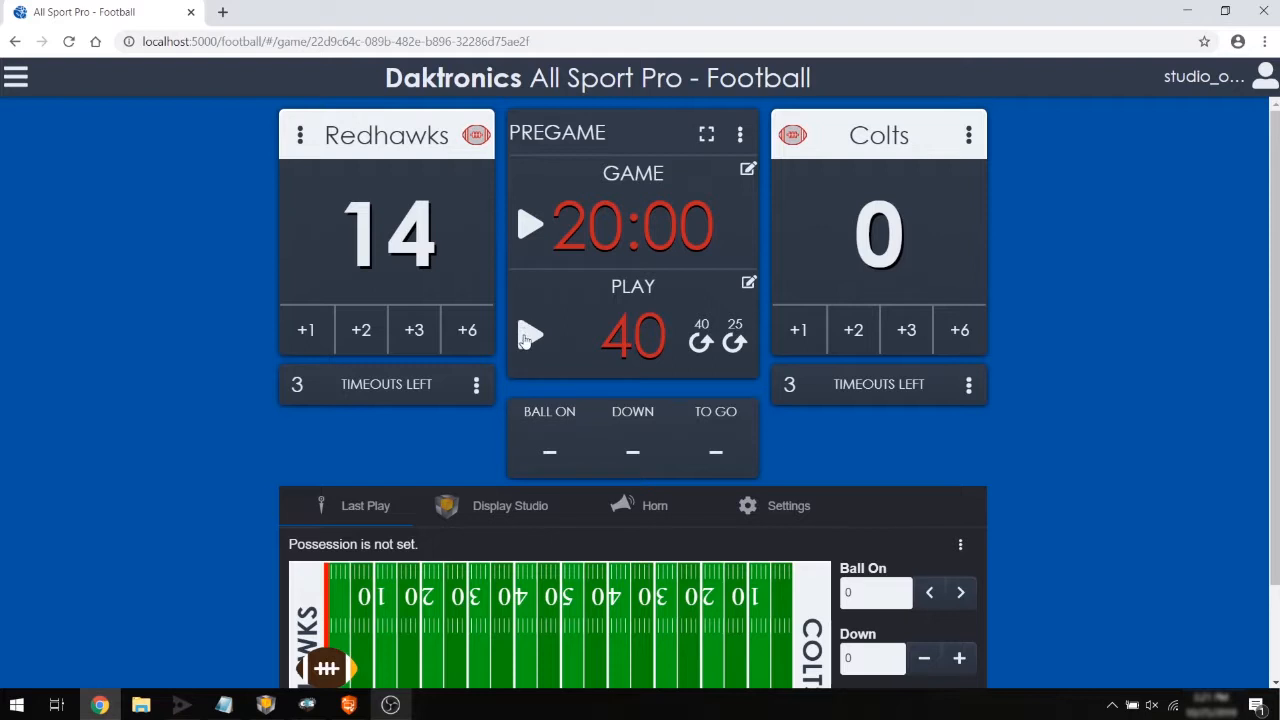
# Start the game and play clocks, reset the play clock to 40, and stop the game clock.
pyautogui.click(530, 232)
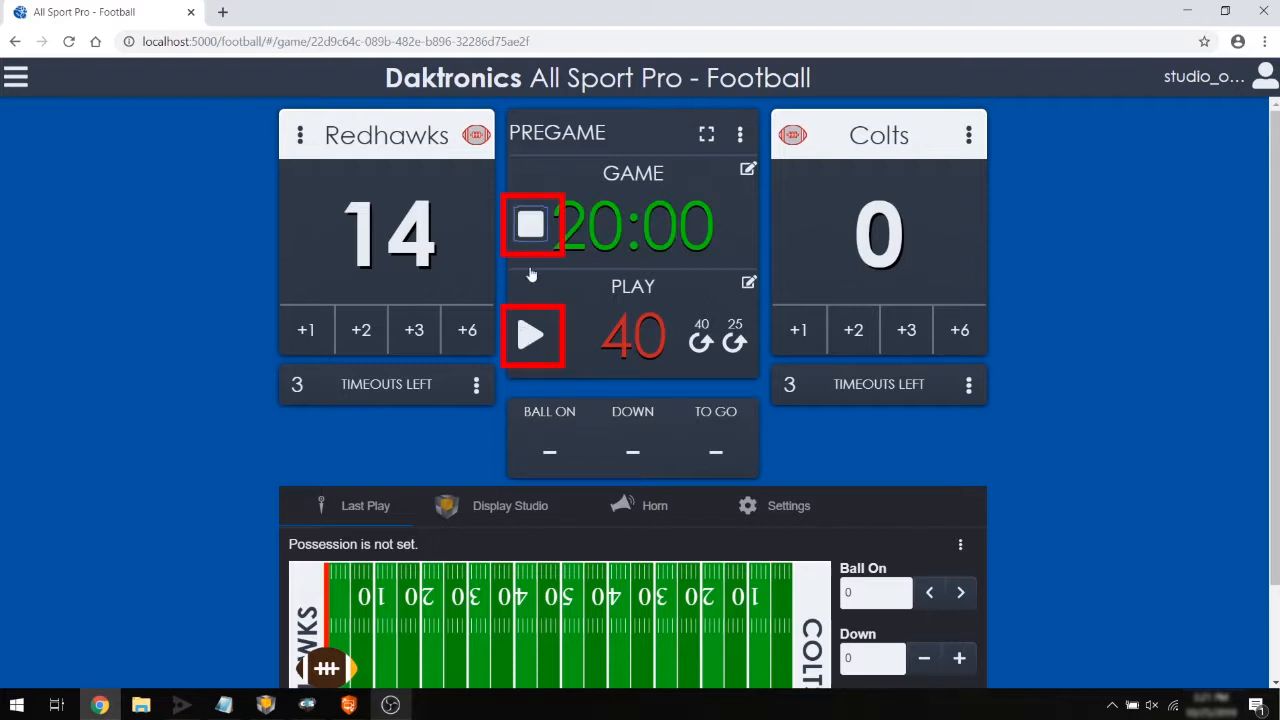
pyautogui.click(528, 338)
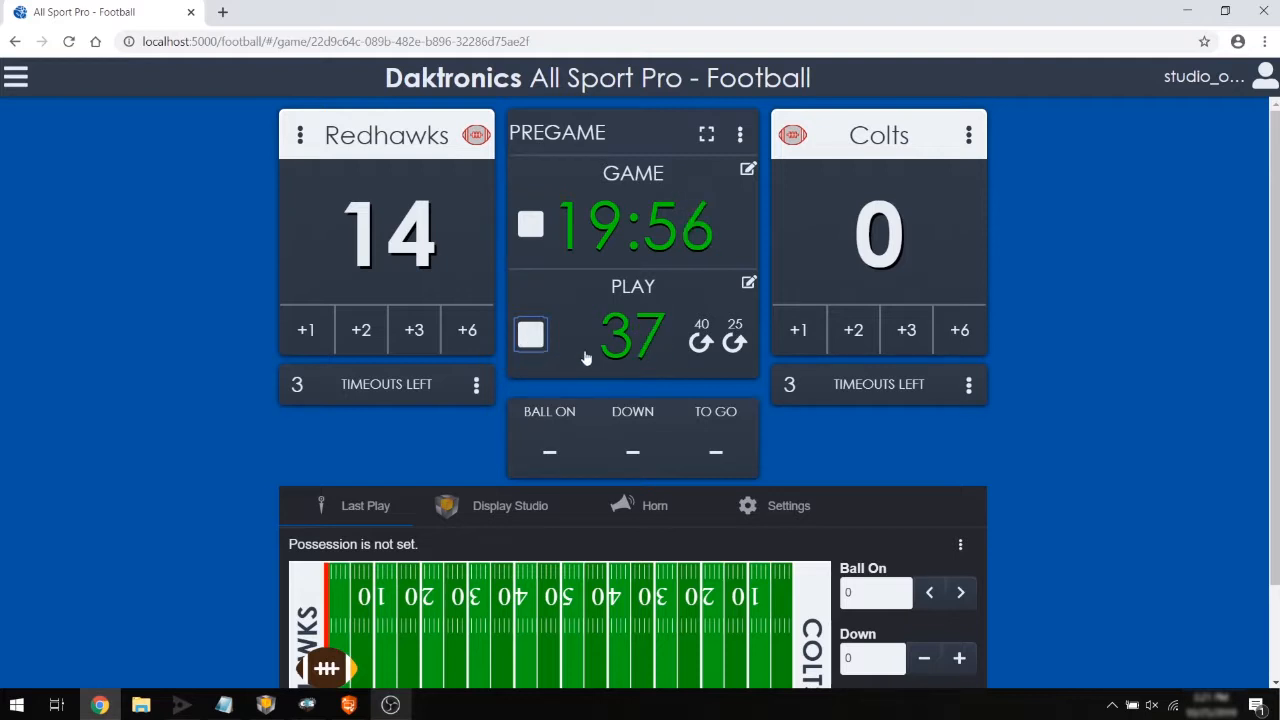
pyautogui.click(701, 346)
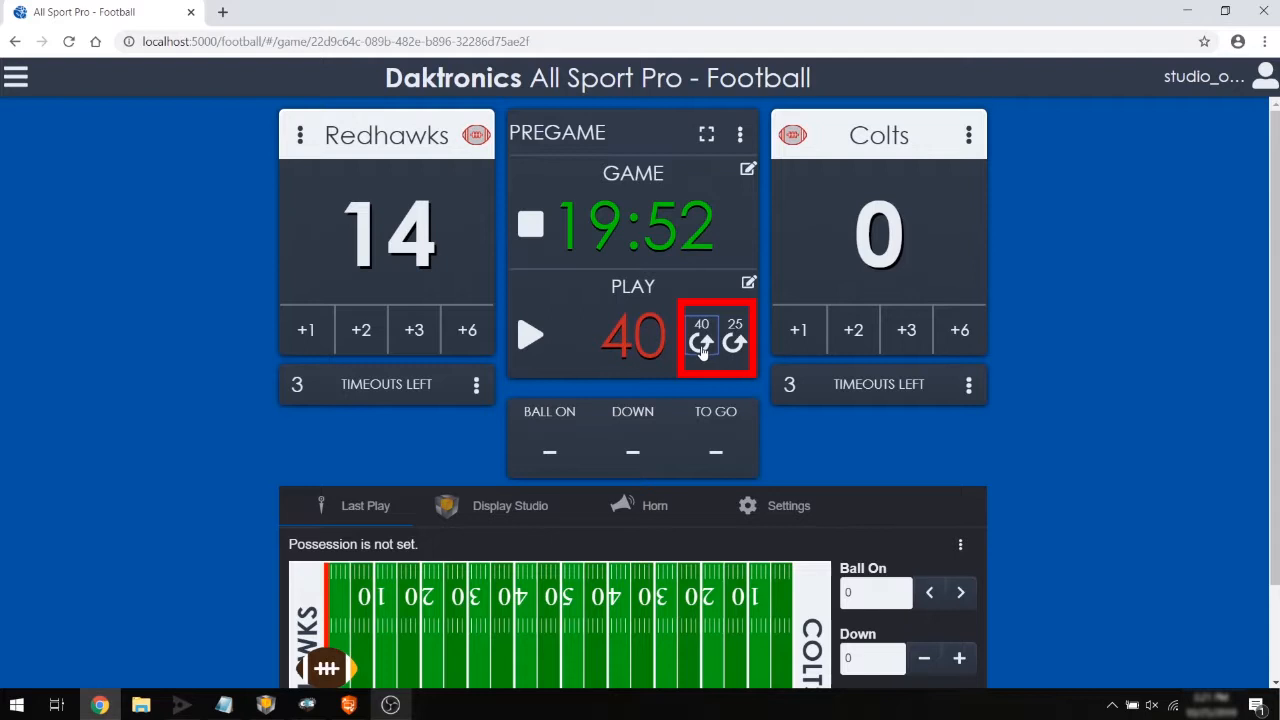
pyautogui.click(531, 229)
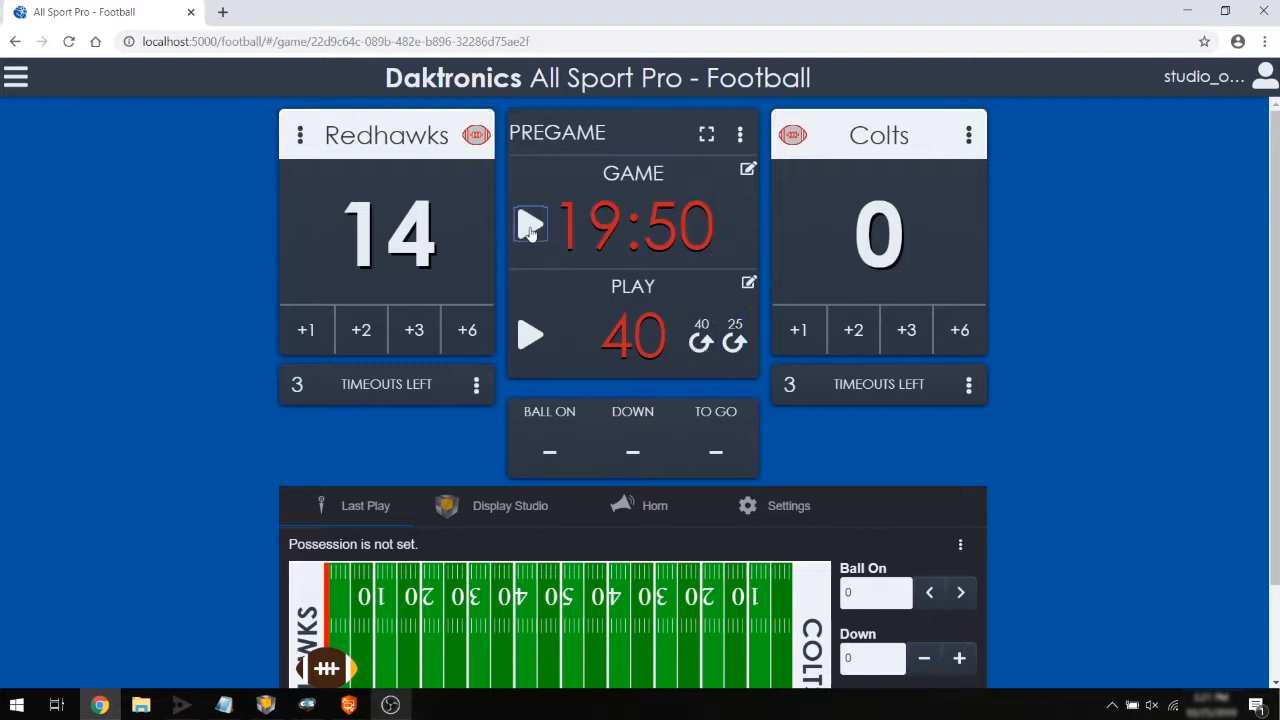
# Set the game clock to 15:00.
pyautogui.click(748, 170)
pyautogui.click(575, 456)
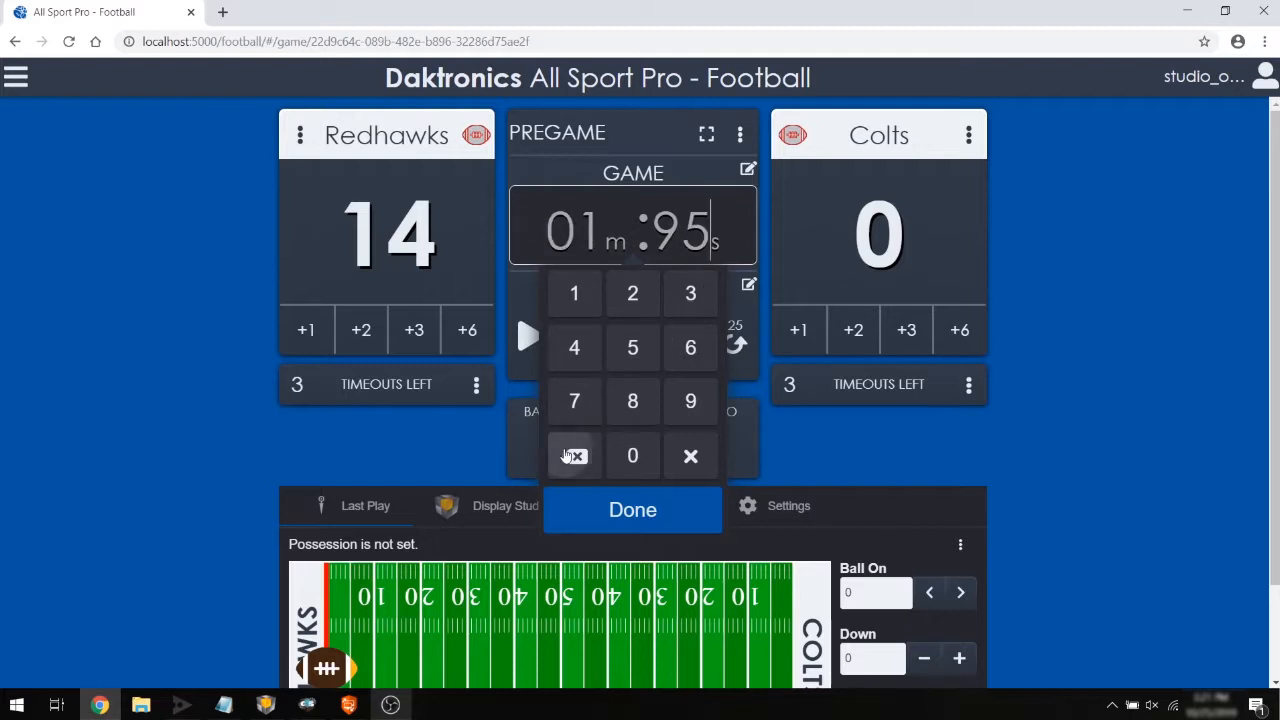
pyautogui.click(575, 456)
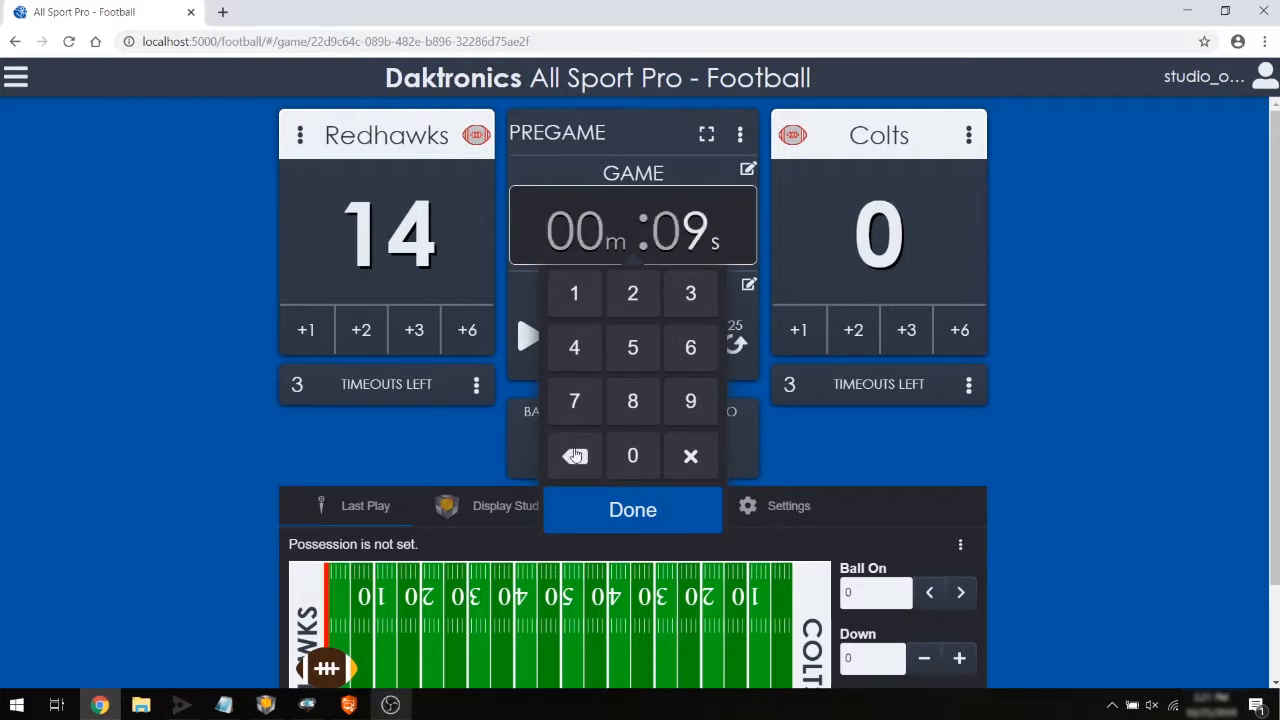
pyautogui.write('1500')
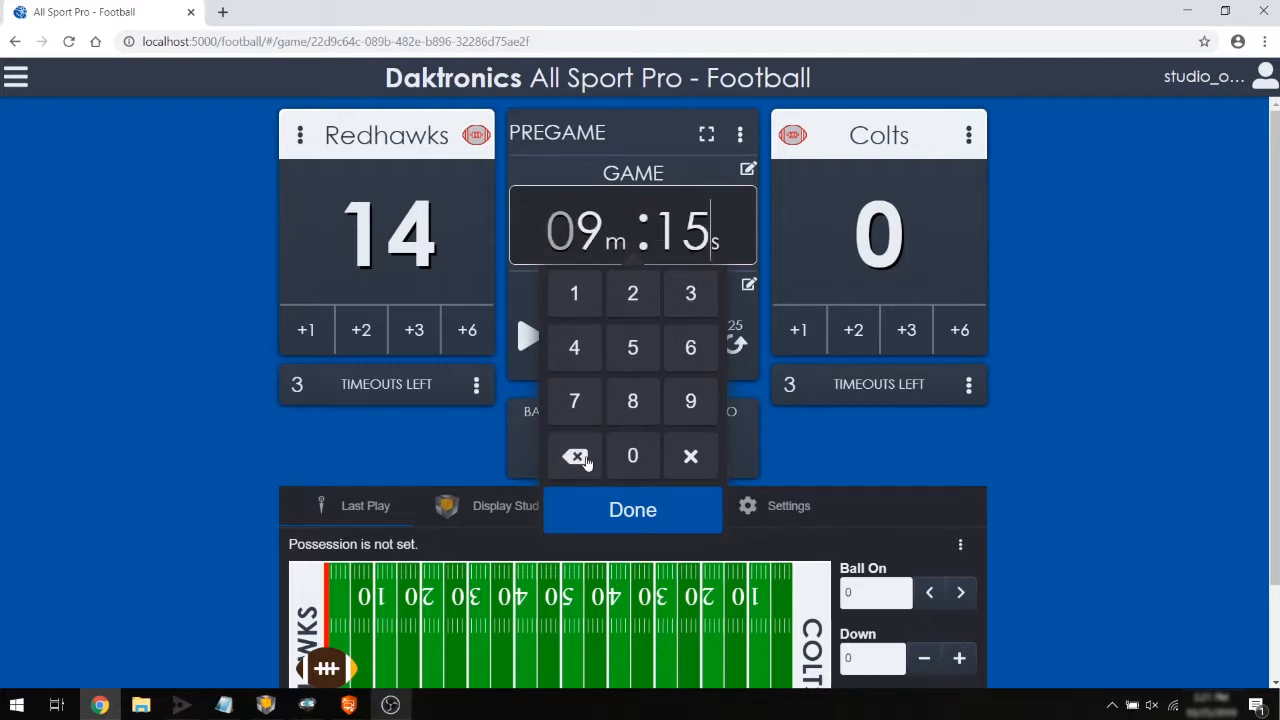
pyautogui.click(586, 512)
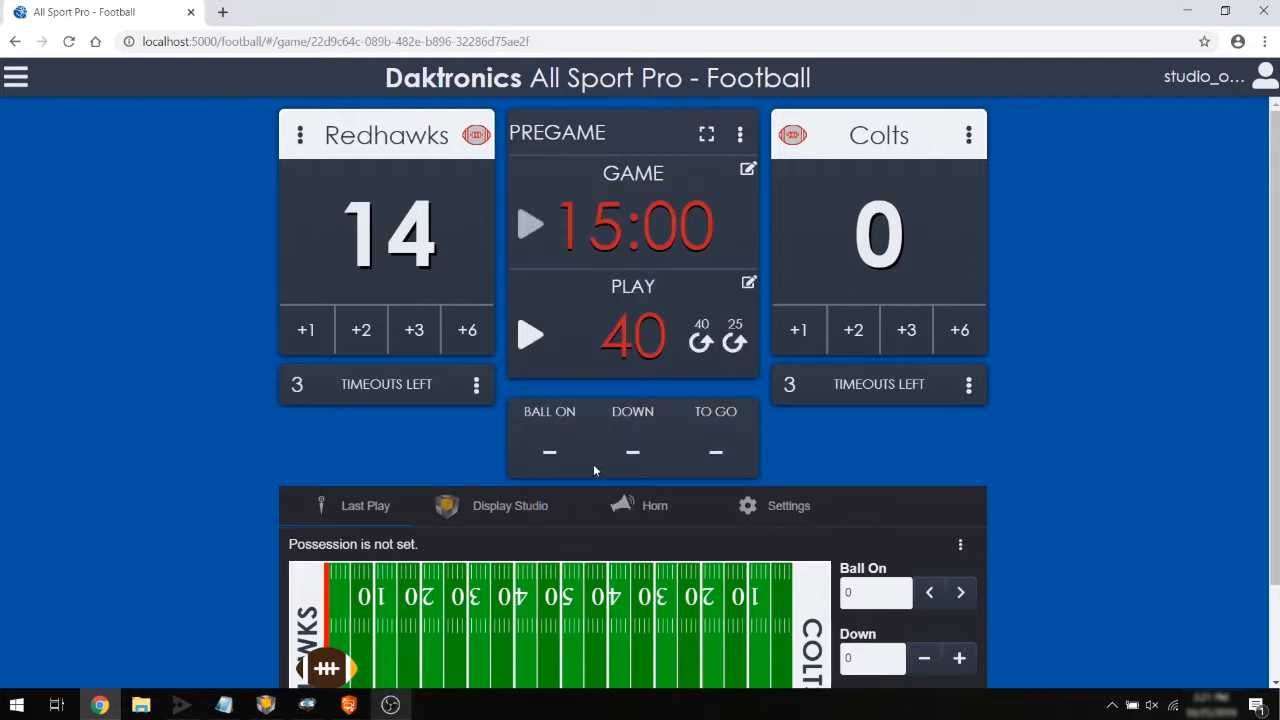
# Subtract one Redhawks timeout and set the period to the 1st quarter.
pyautogui.click(478, 396)
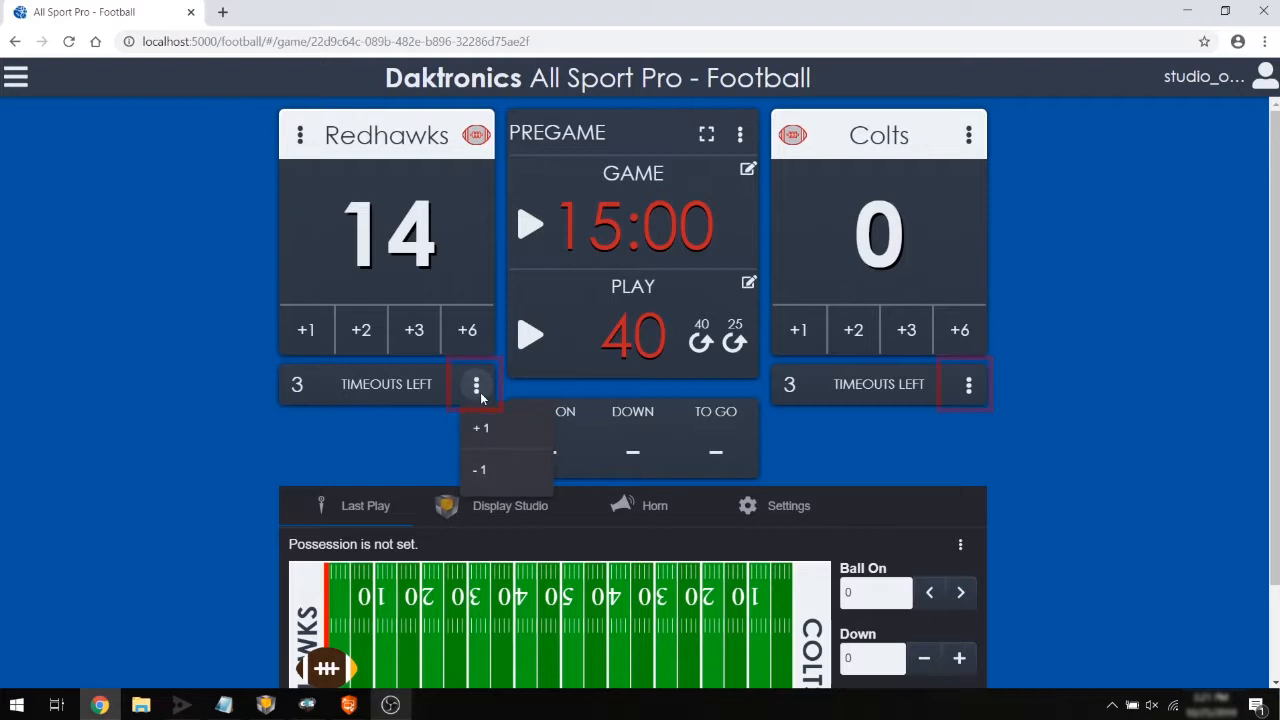
pyautogui.click(491, 479)
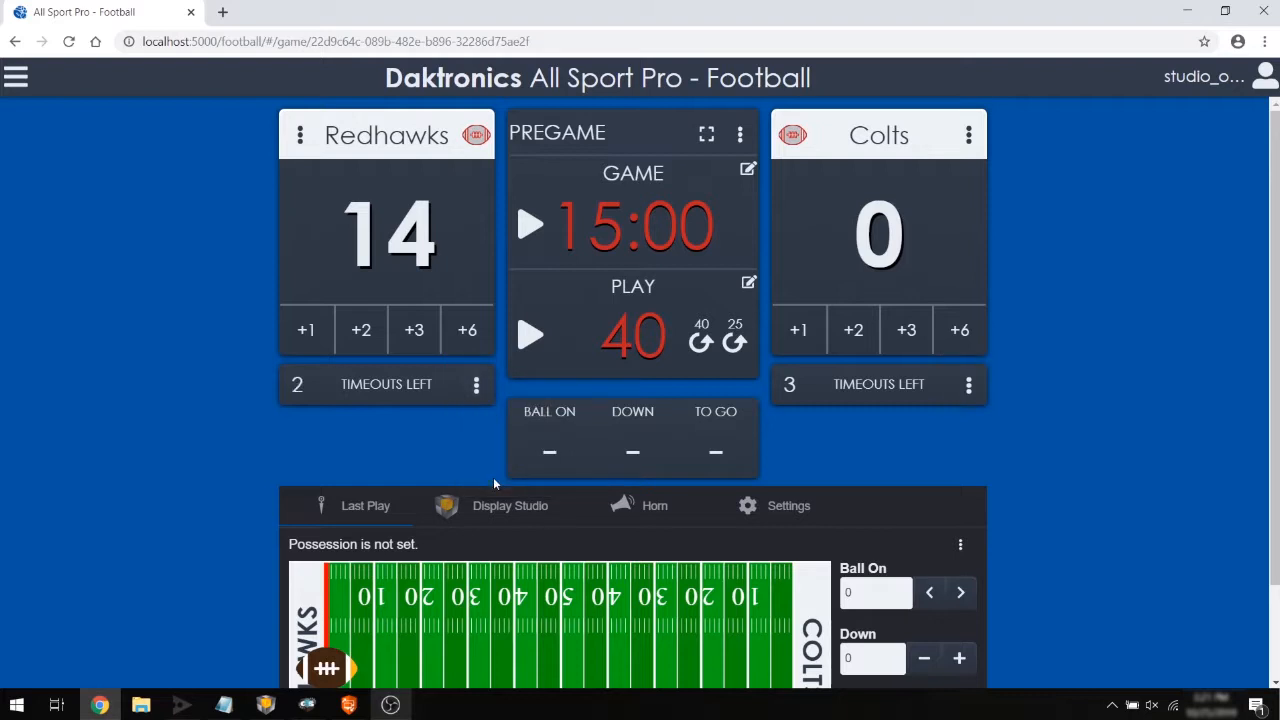
pyautogui.click(739, 136)
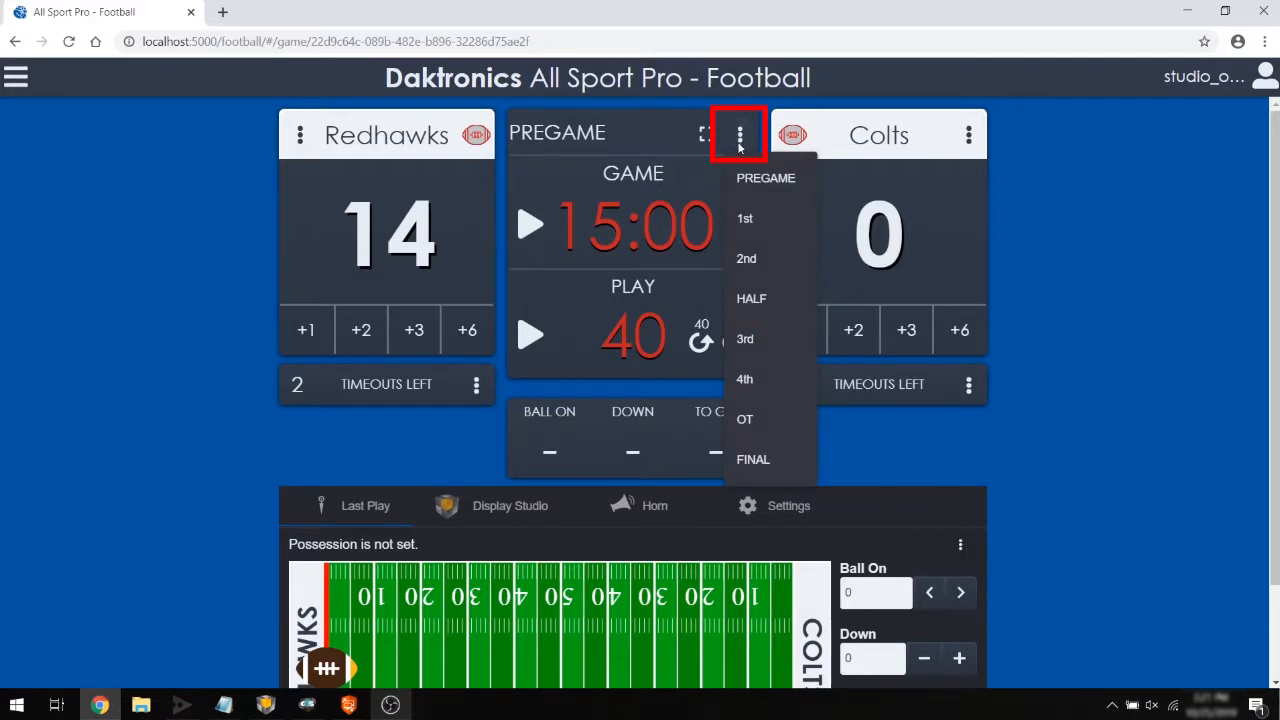
pyautogui.click(766, 220)
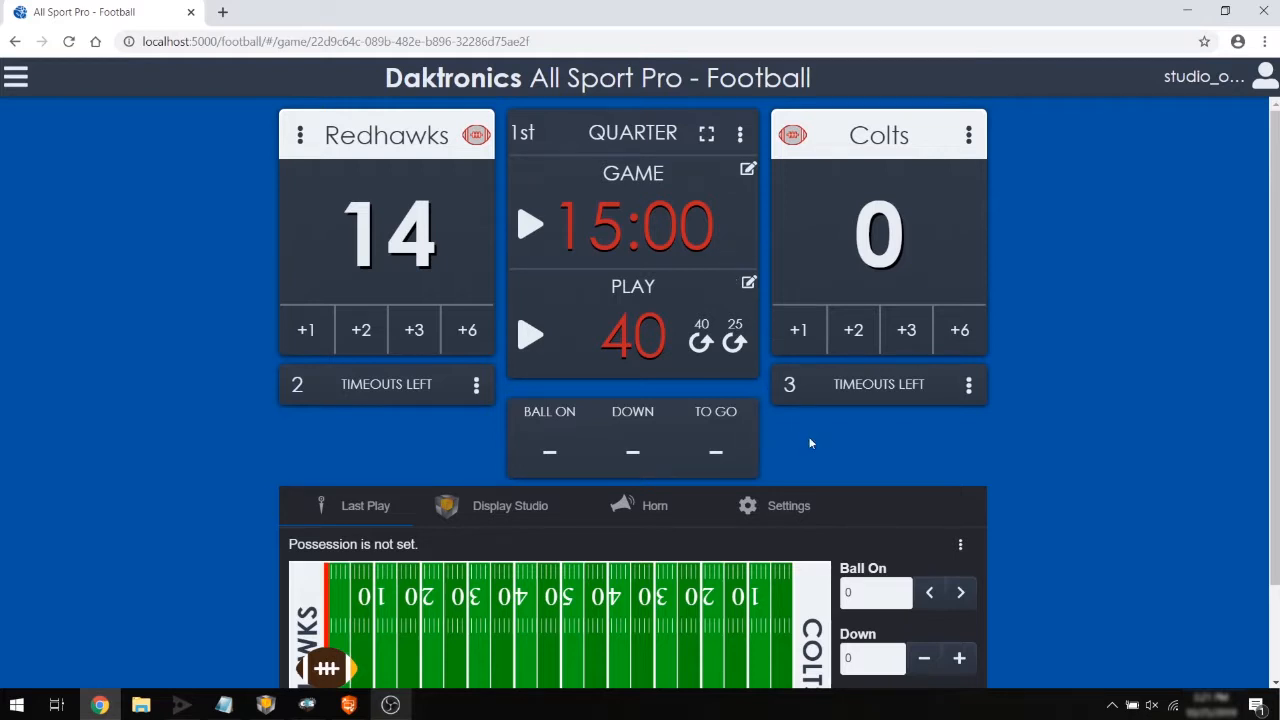
# Give the Redhawks possession of the ball.
pyautogui.scroll(-2, 841, 441)
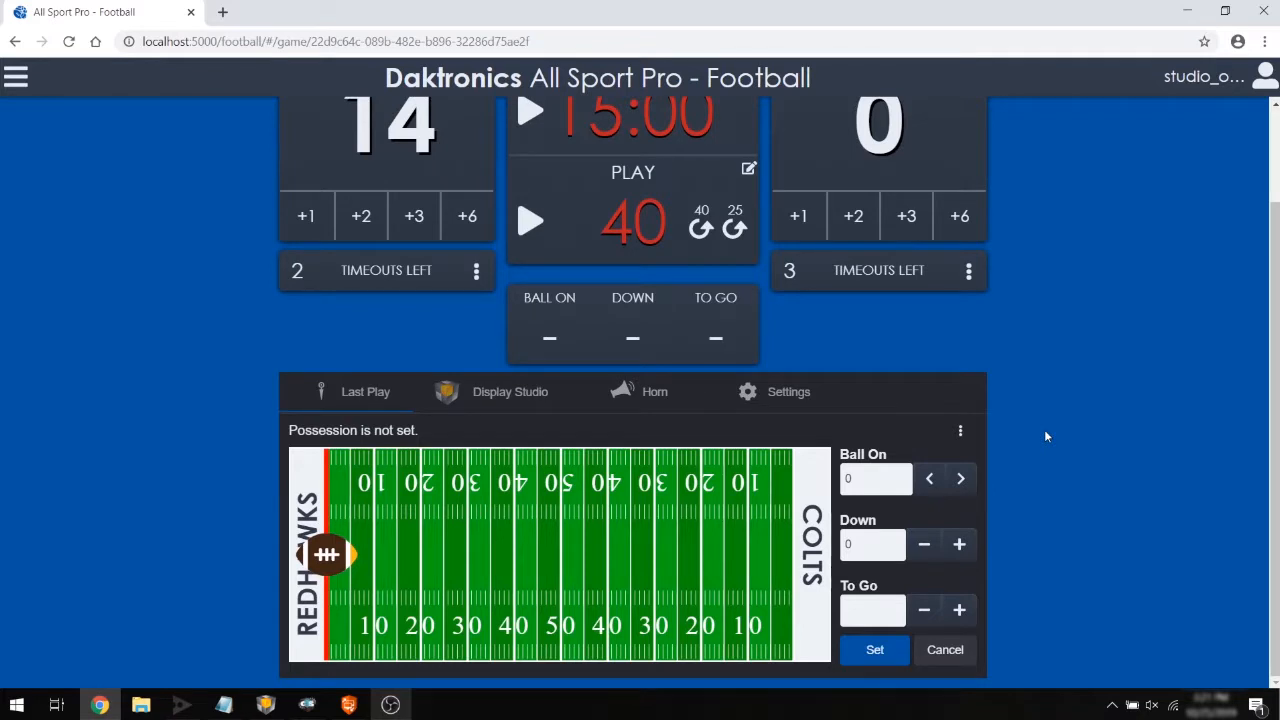
pyautogui.scroll(2, 1046, 436)
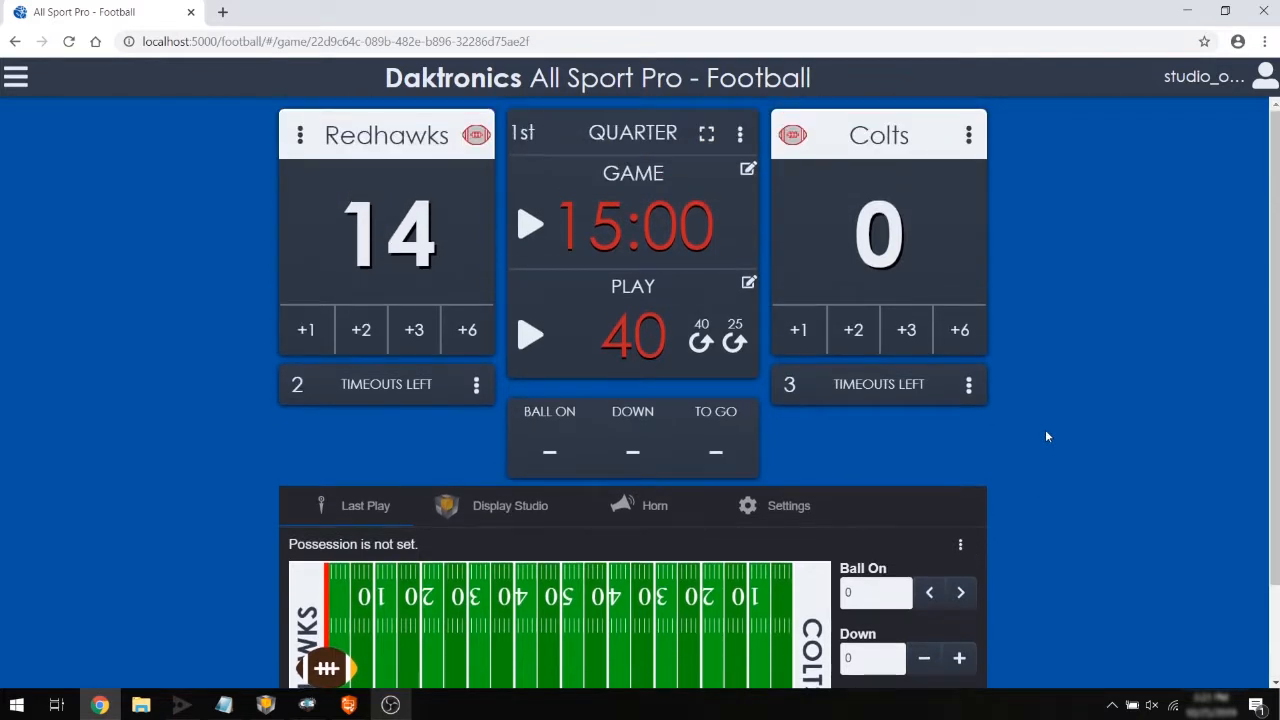
pyautogui.click(475, 136)
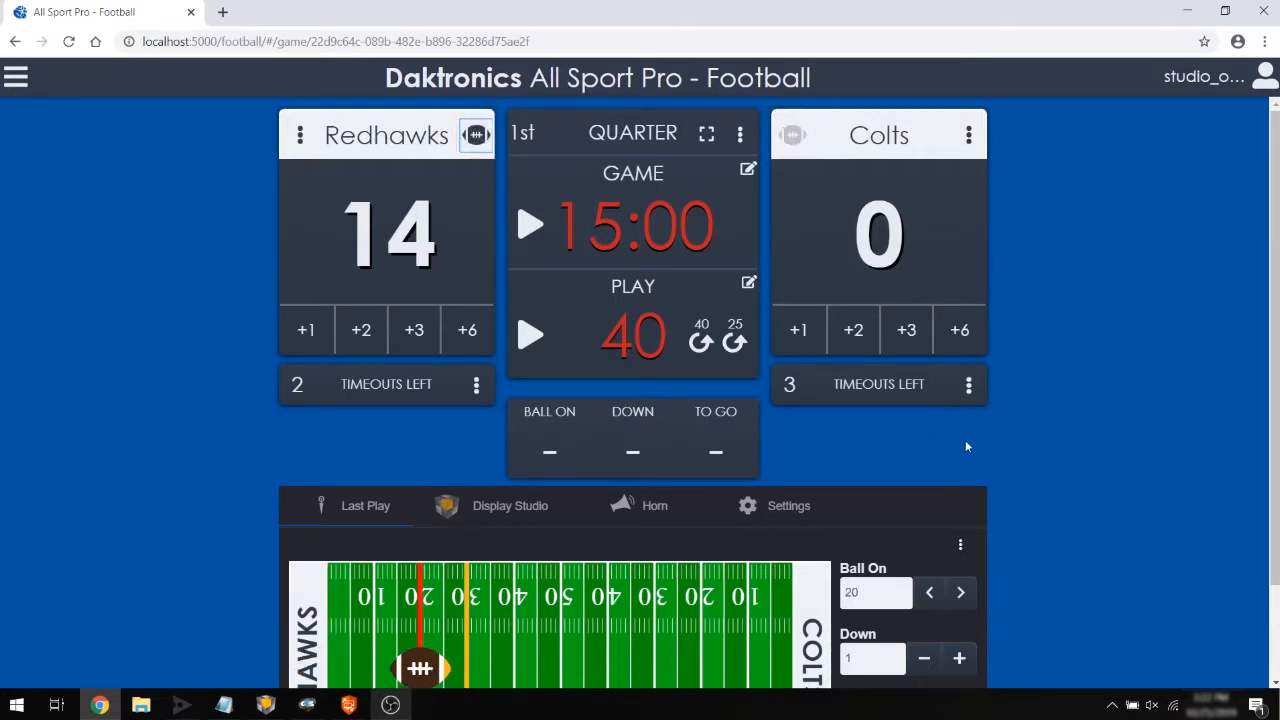
pyautogui.scroll(-2, 965, 440)
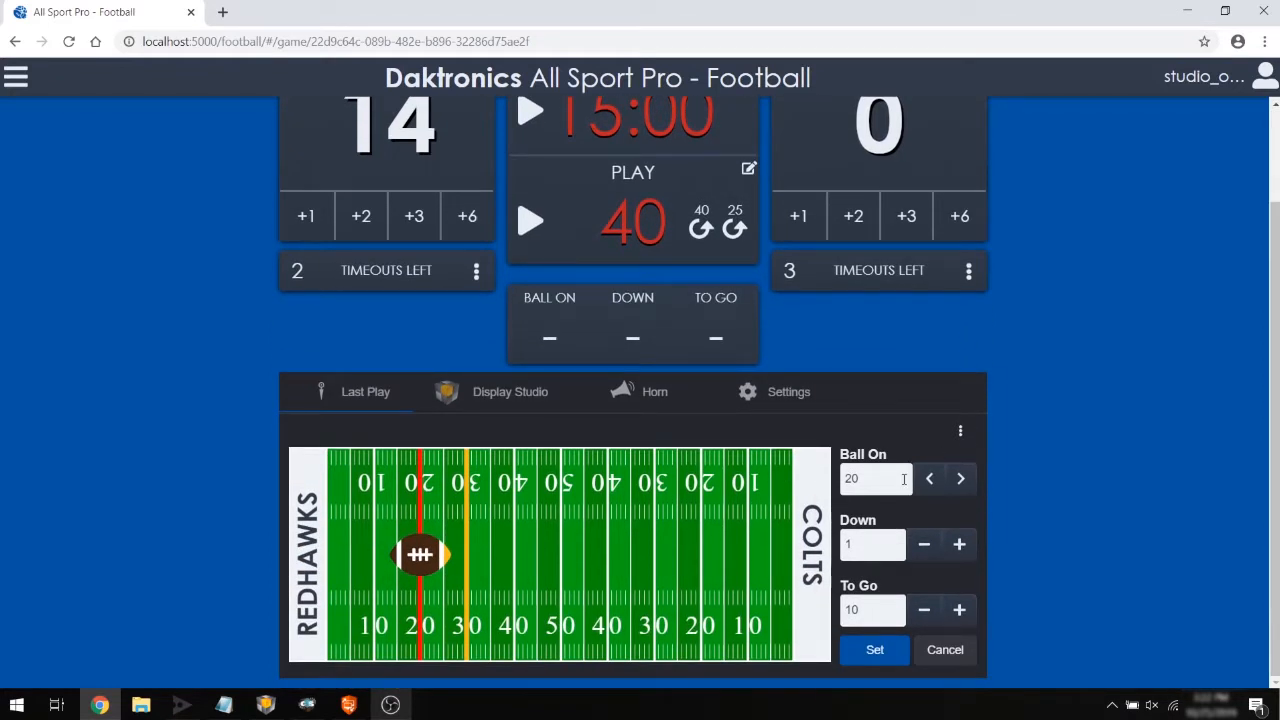
# Spot the ball at the 25-yard line, then move it forward to the 29 for 2nd down and 6 to go.
pyautogui.doubleClick(854, 479)
pyautogui.write('25')
pyautogui.click(876, 650)
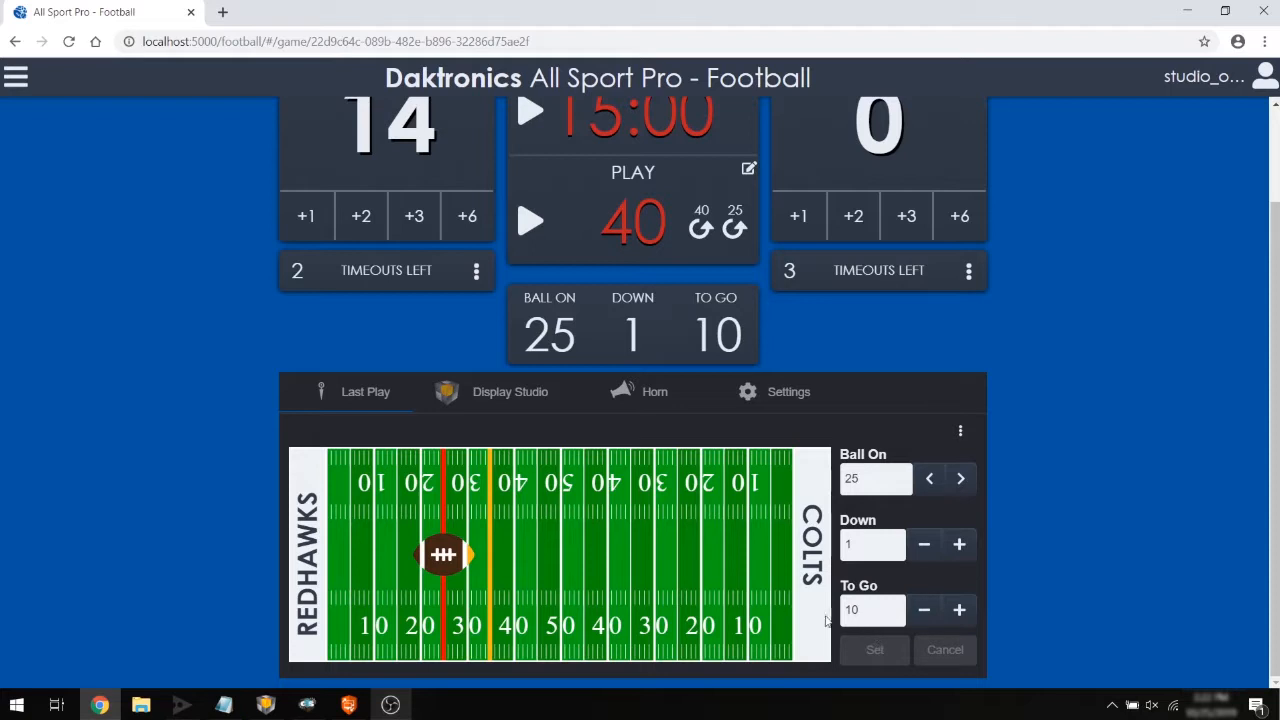
pyautogui.moveTo(449, 561); pyautogui.dragTo(462, 558)
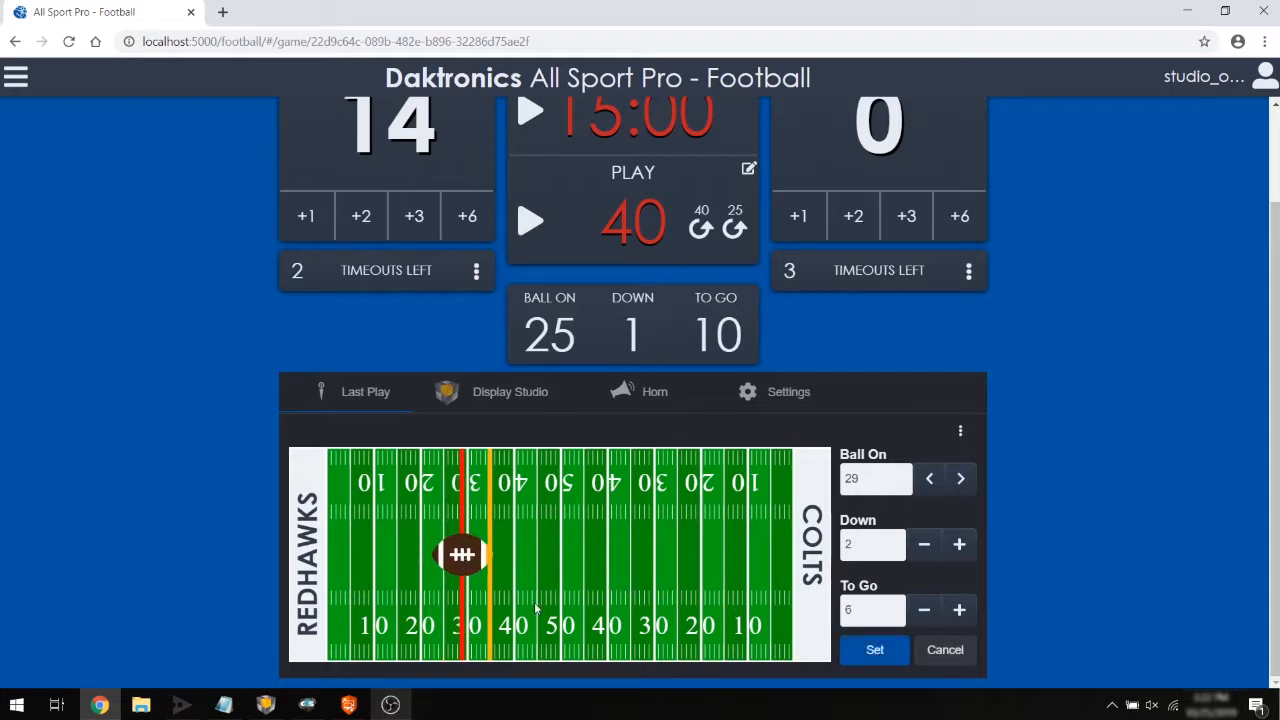
pyautogui.click(893, 660)
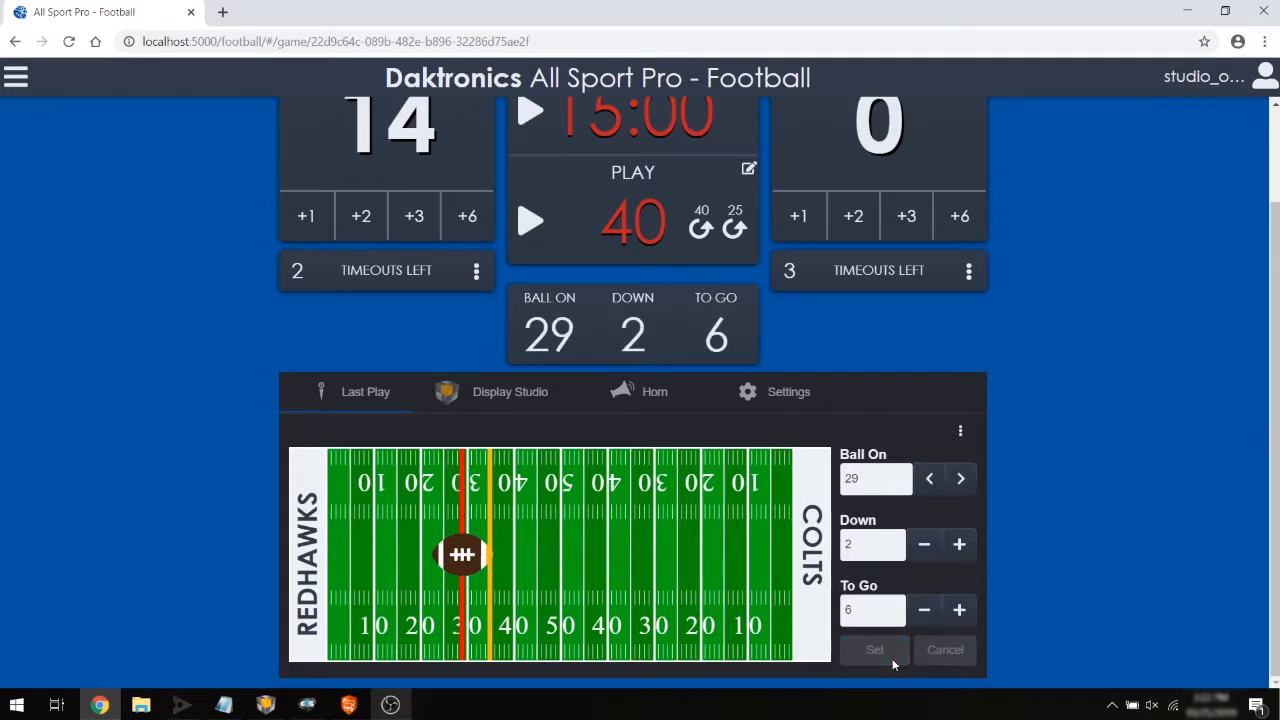
# In the Display Studio settings, set the tab container to Outdoor Layout1:Football:Page 01 and enable fanfare.
pyautogui.click(510, 392)
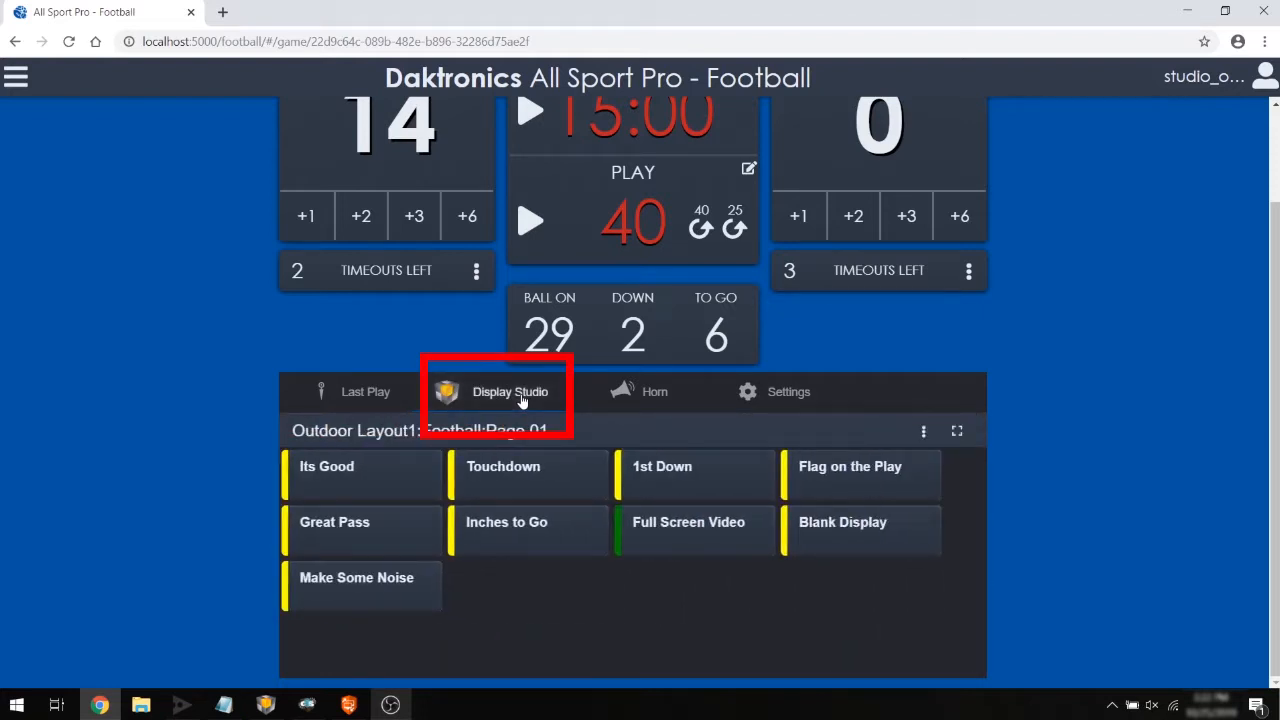
pyautogui.click(923, 430)
pyautogui.click(945, 514)
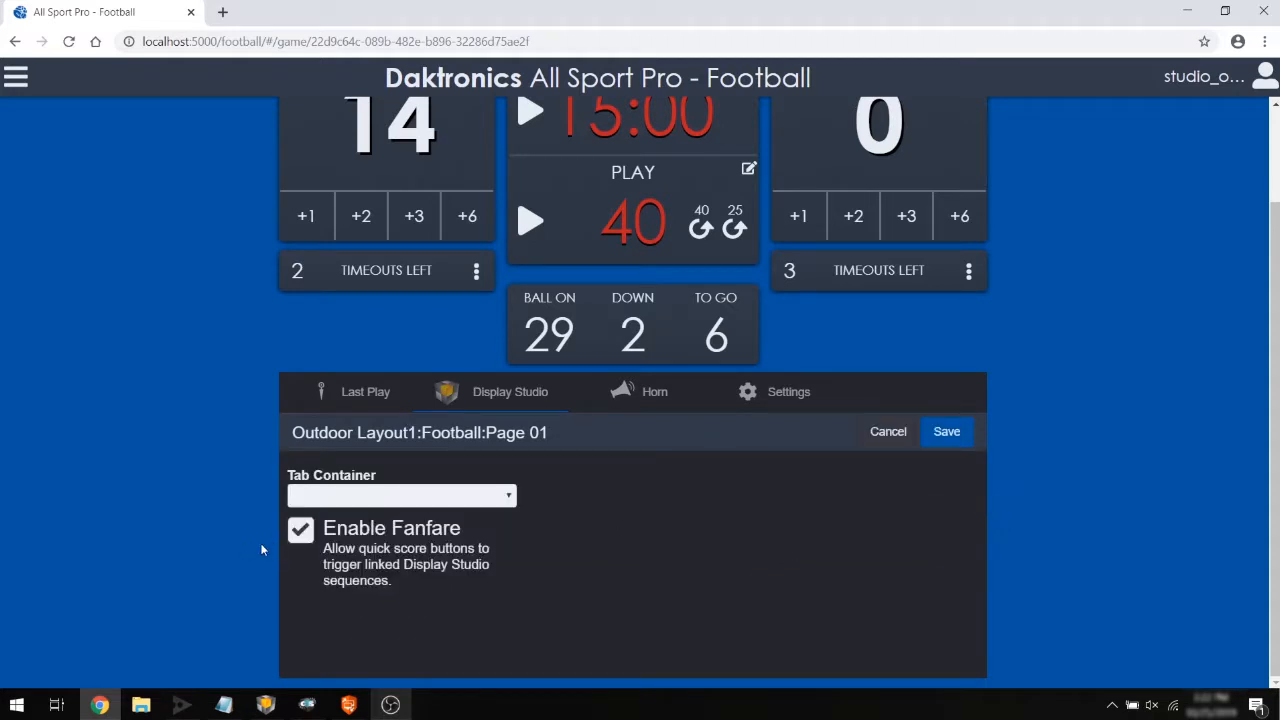
pyautogui.click(299, 538)
pyautogui.click(511, 504)
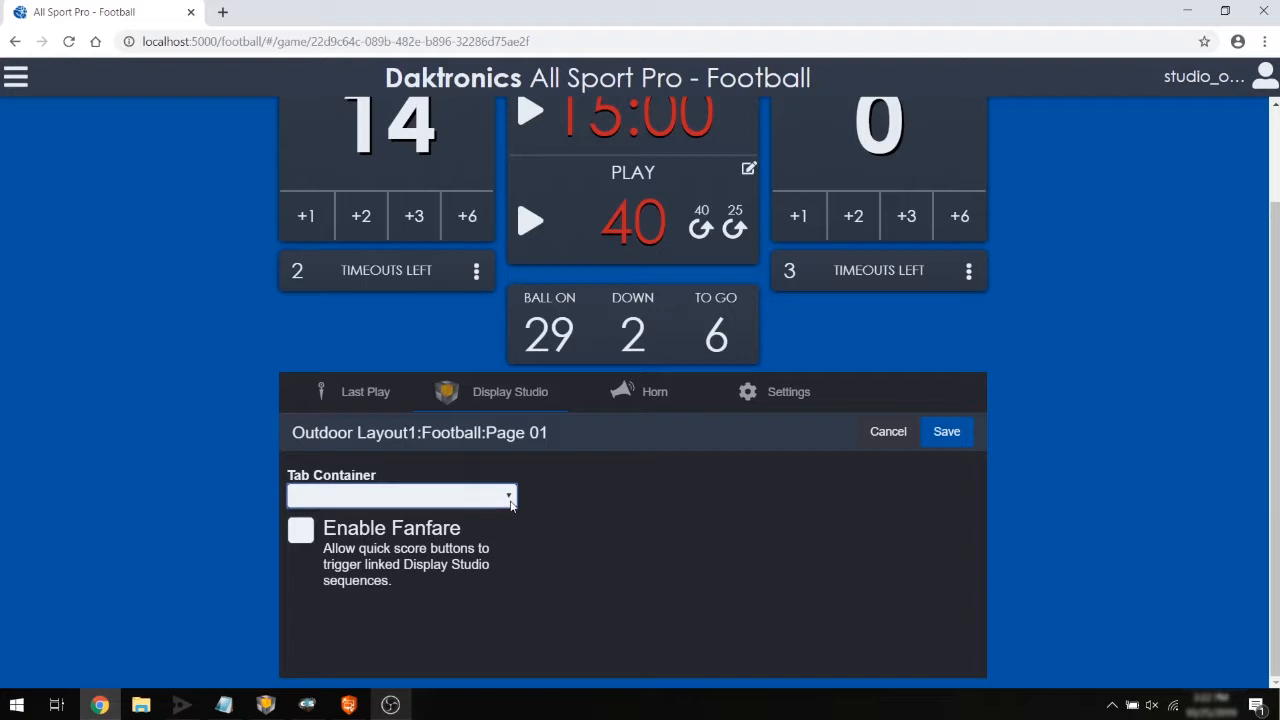
pyautogui.press('Down')
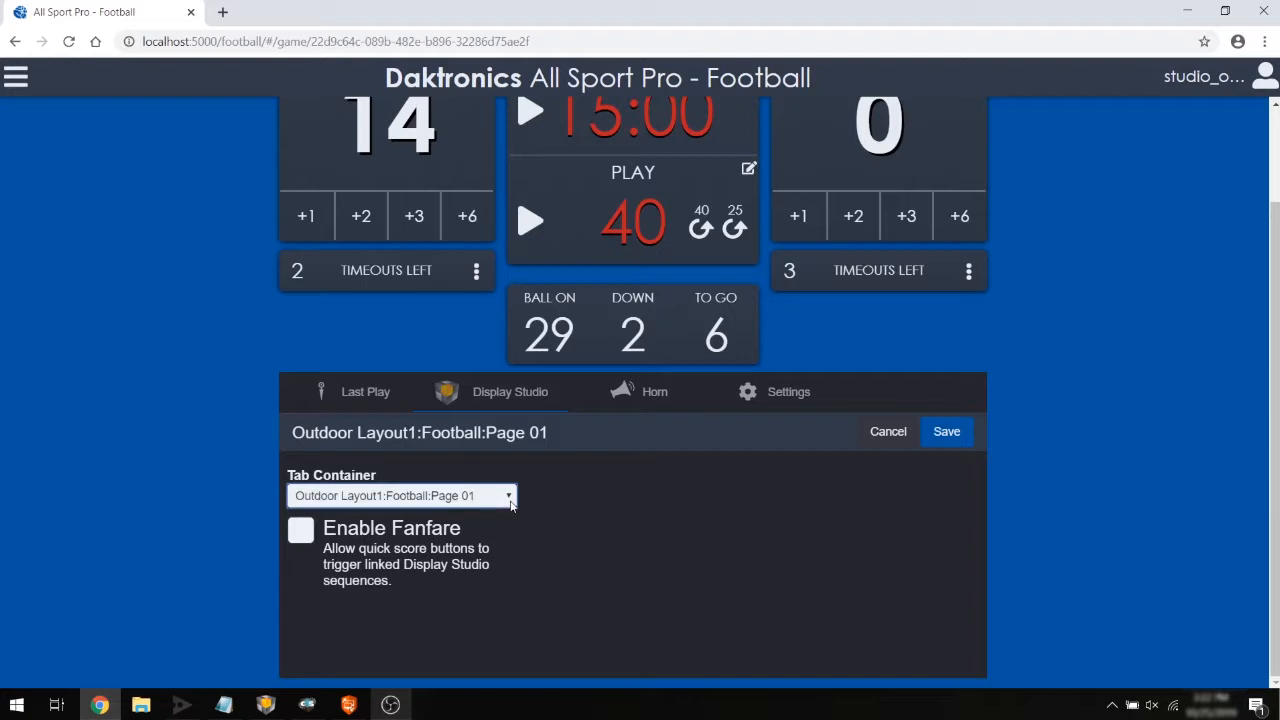
pyautogui.click(509, 496)
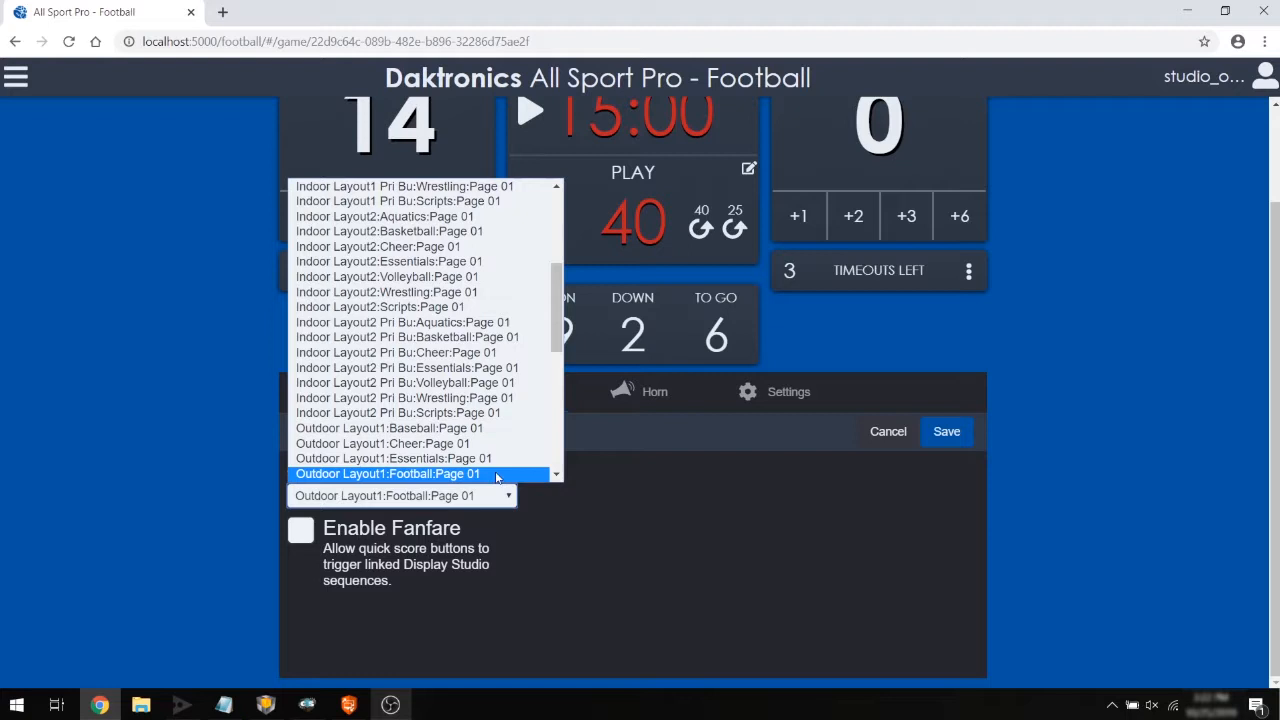
pyautogui.click(497, 474)
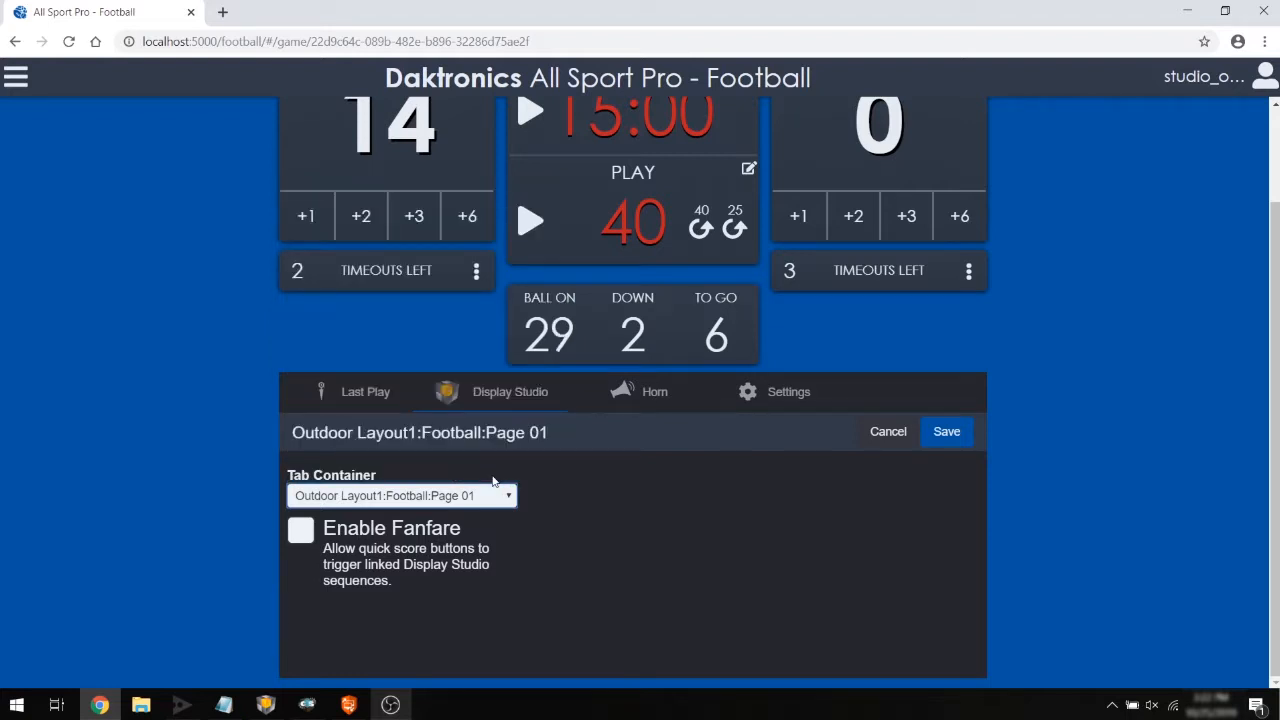
pyautogui.click(301, 530)
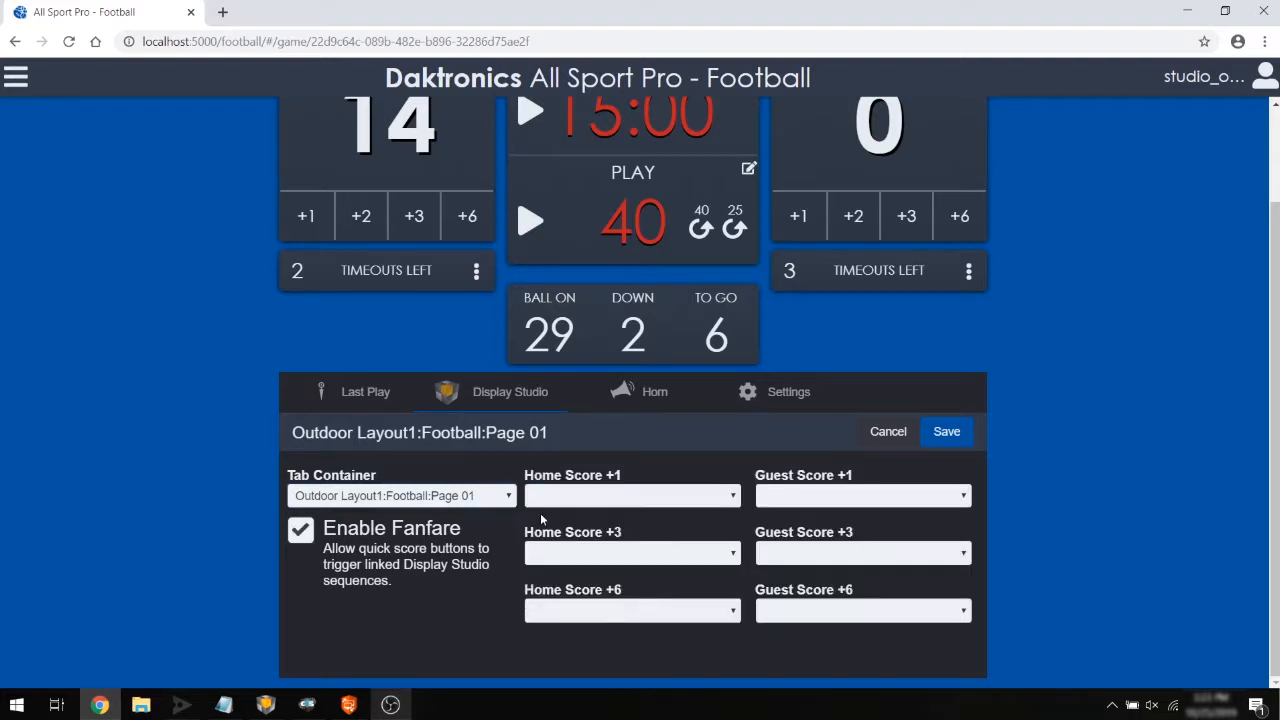
# Link Home Score +1 to Its Good, Home Score +3 to Make Some Noise, and Home Score +6 to Touchdown, then save.
pyautogui.click(660, 502)
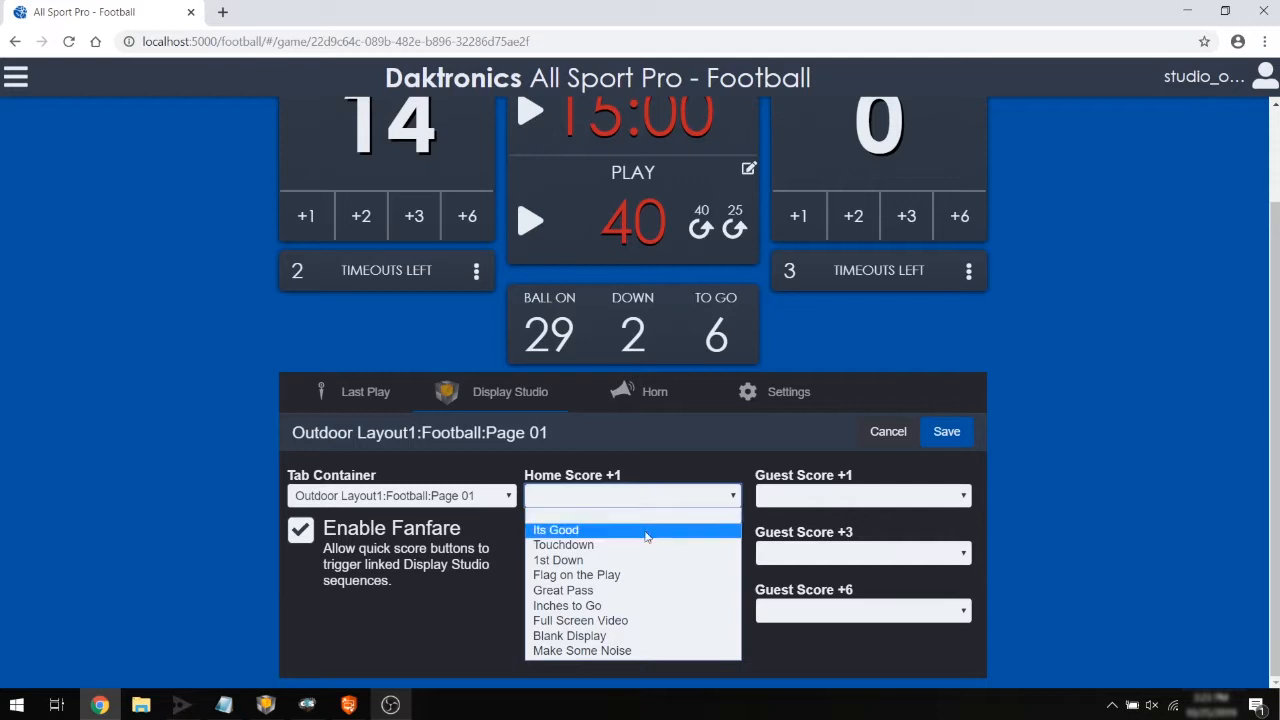
pyautogui.click(648, 532)
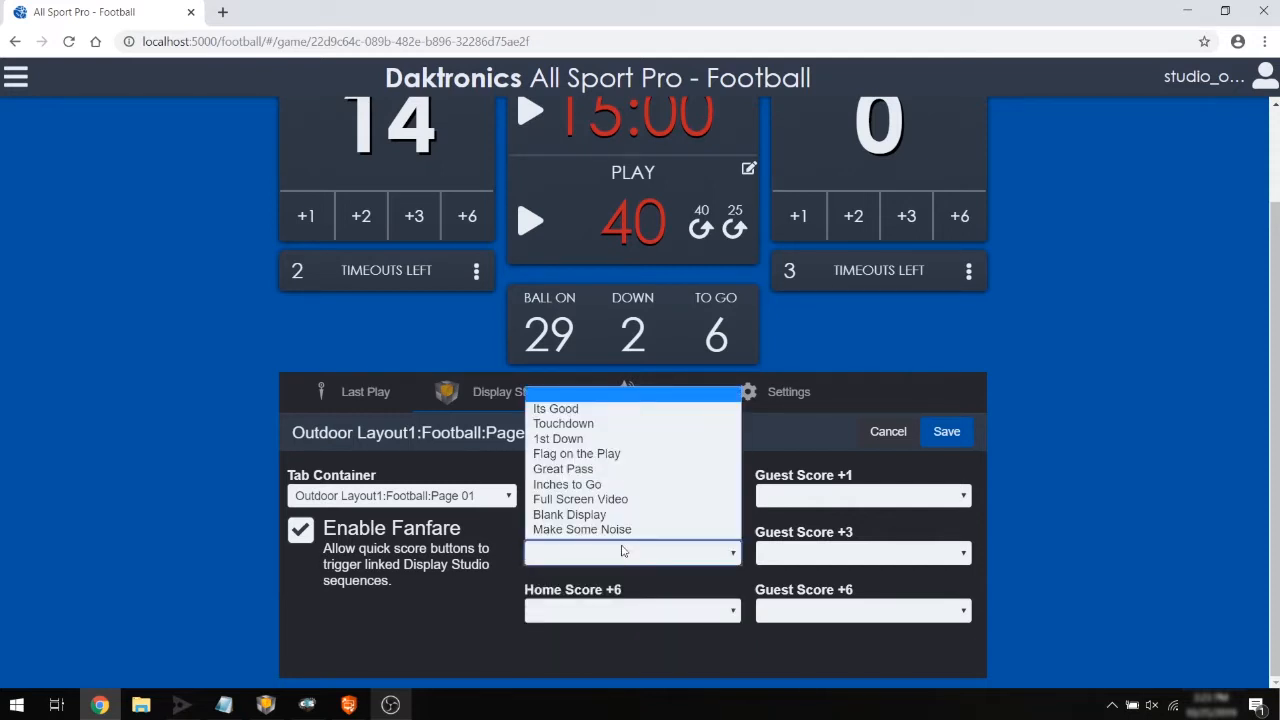
pyautogui.click(622, 529)
pyautogui.click(633, 611)
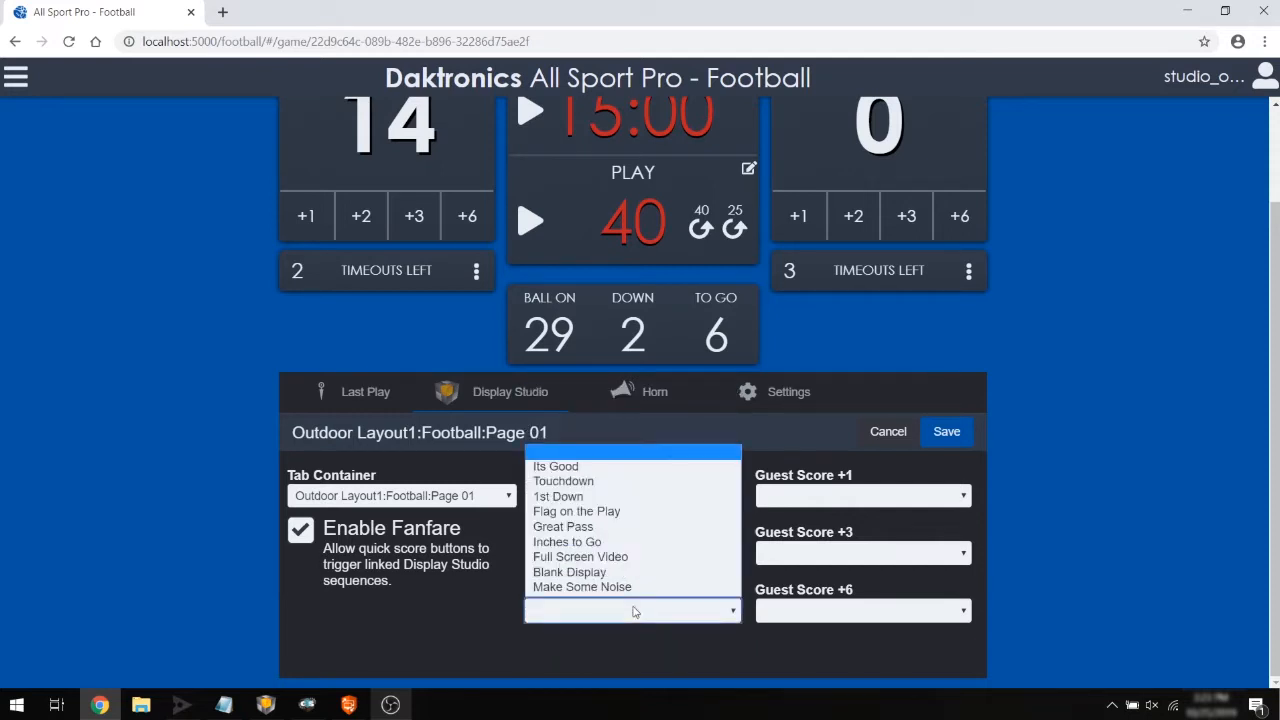
pyautogui.click(614, 481)
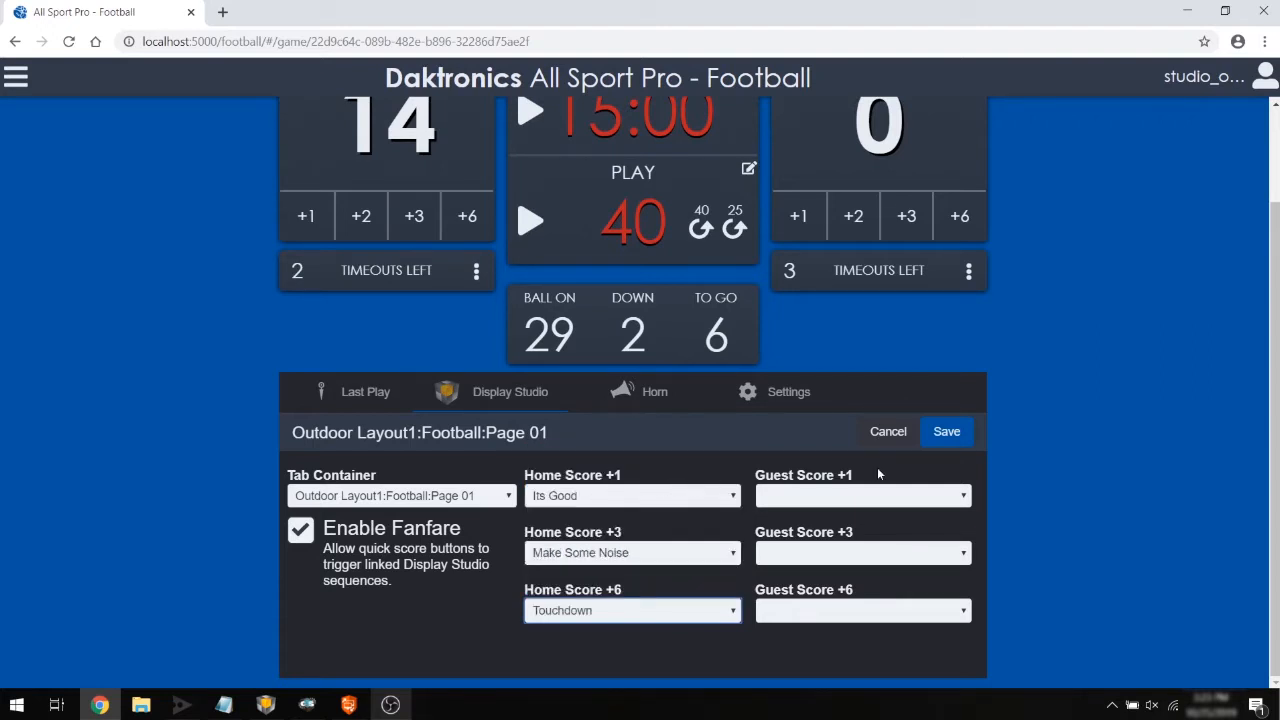
pyautogui.click(948, 433)
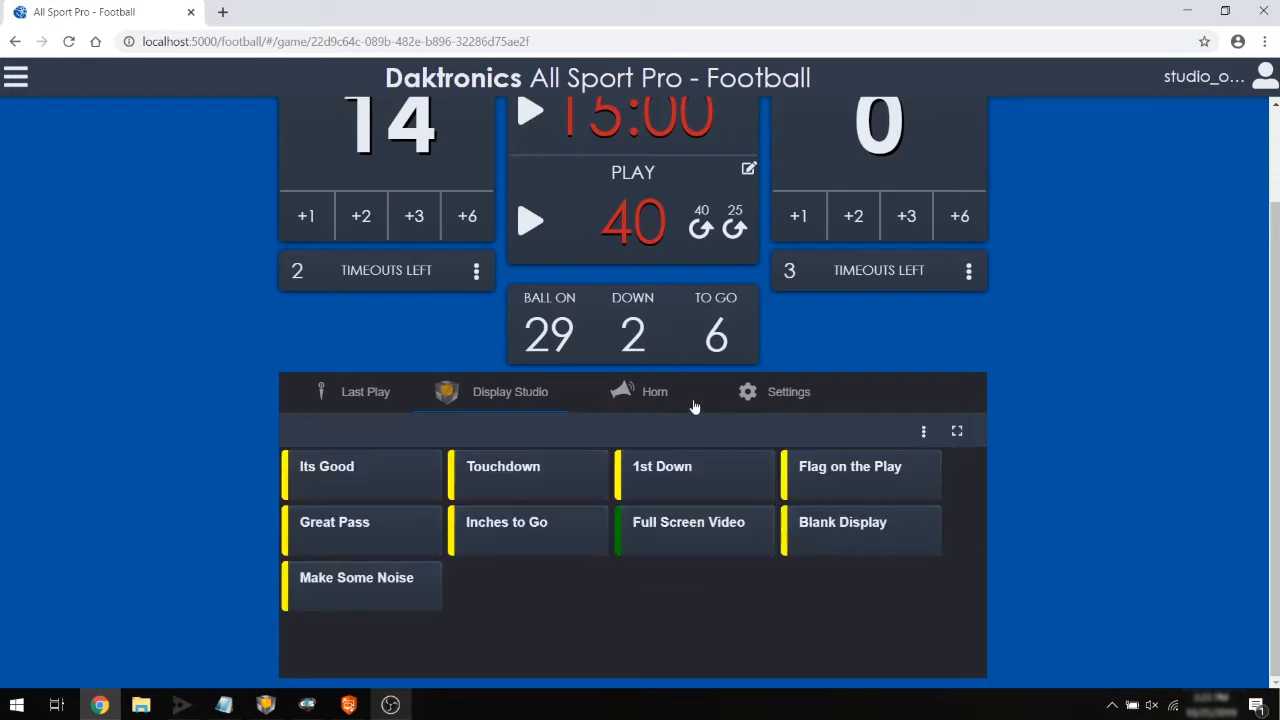
# Add six points to the Redhawks and check the triggered Touchdown sequence in Display Studio.
pyautogui.click(477, 226)
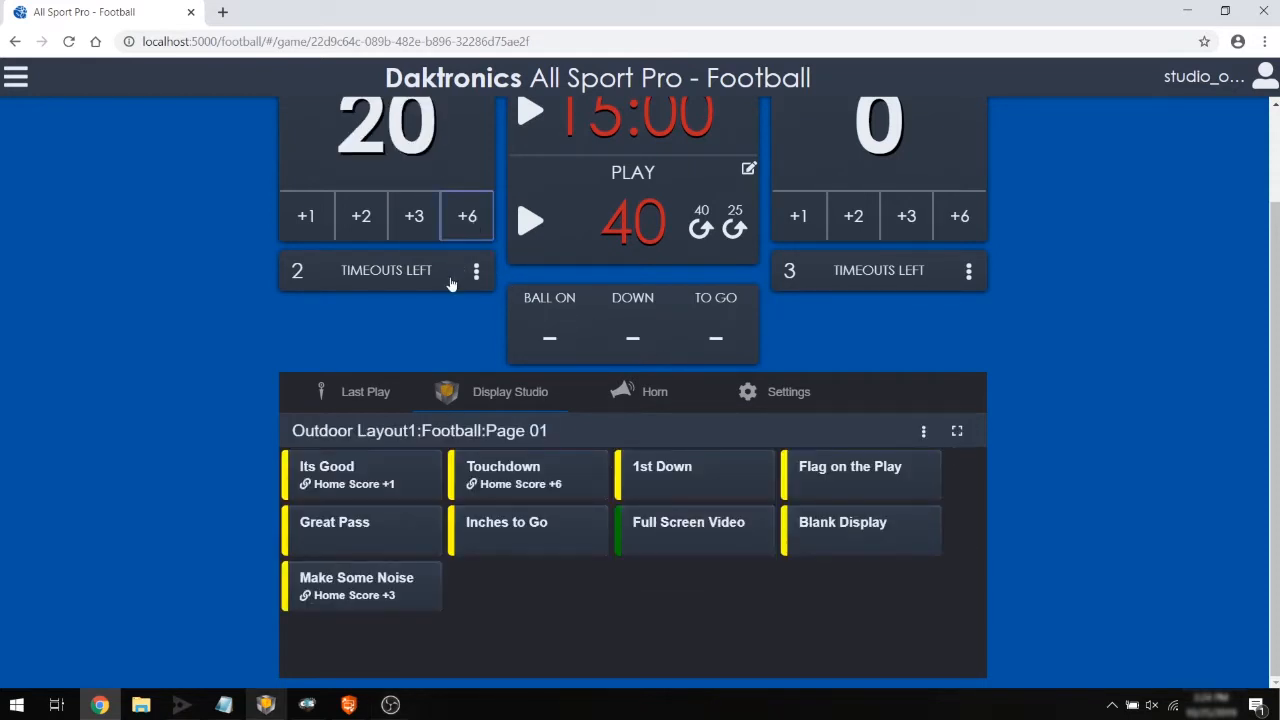
pyautogui.click(265, 704)
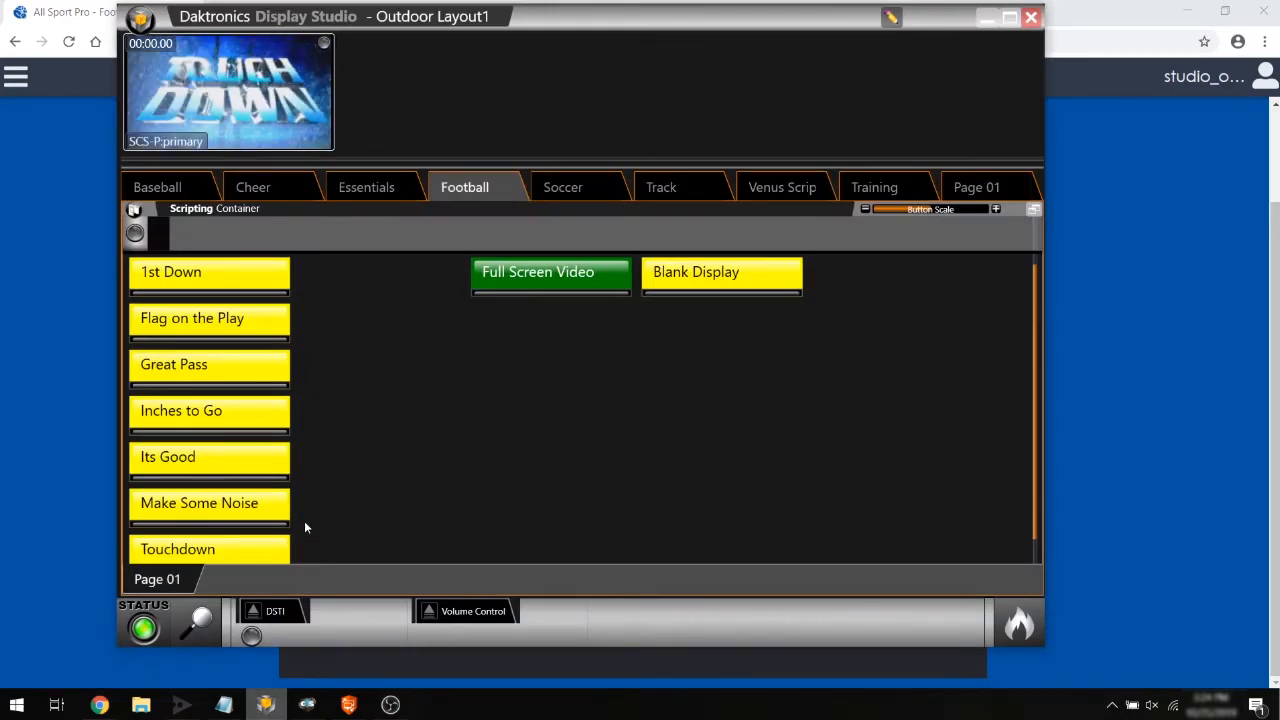
pyautogui.click(990, 19)
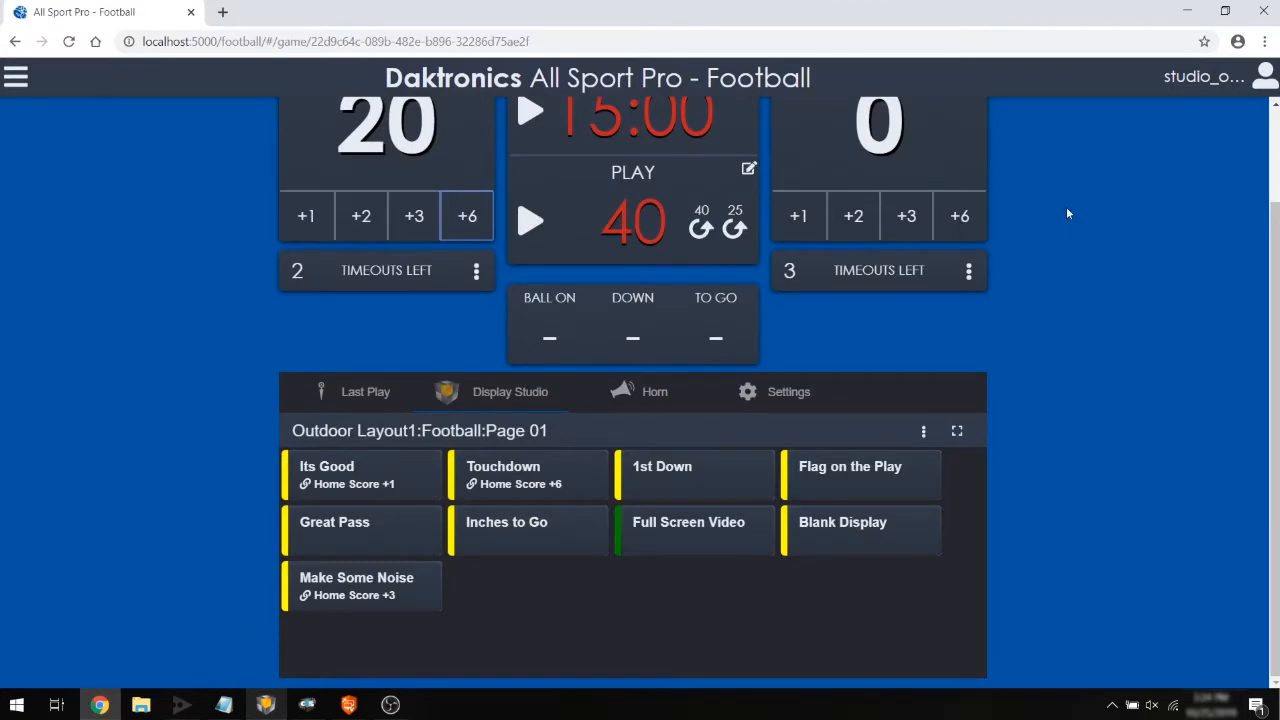
# Leave the current game.
pyautogui.scroll(2, 1067, 213)
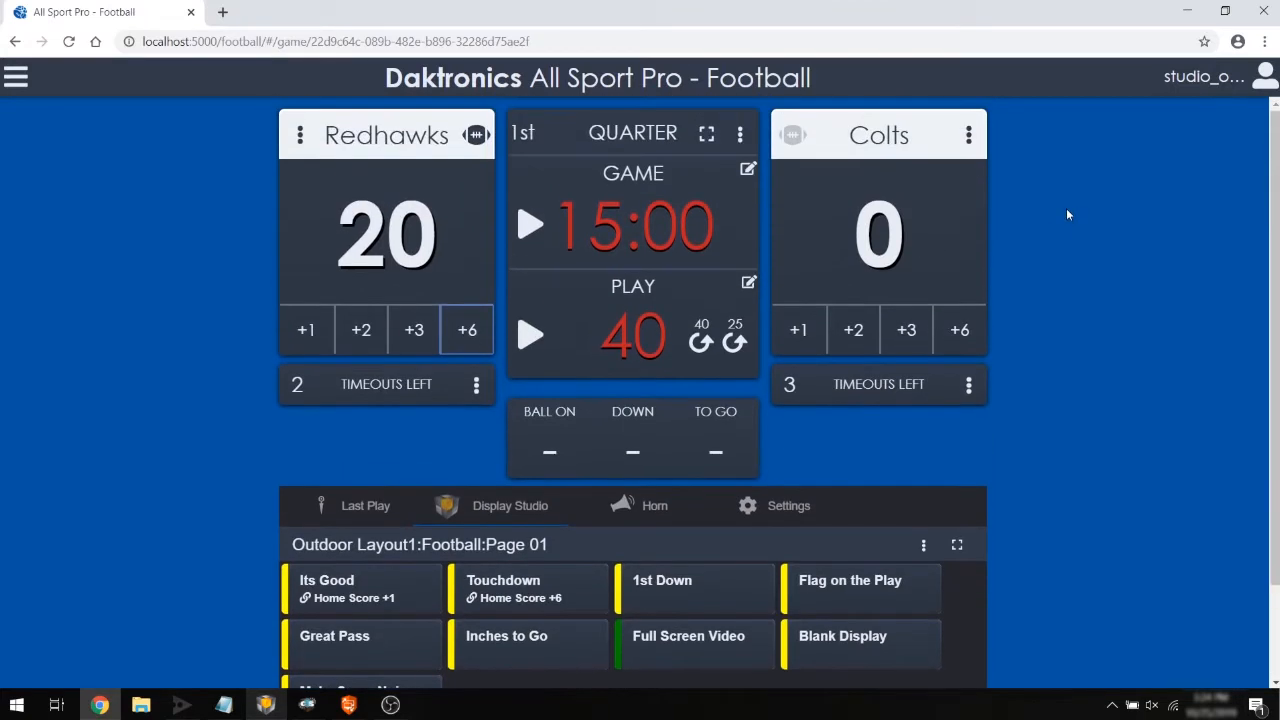
pyautogui.click(24, 88)
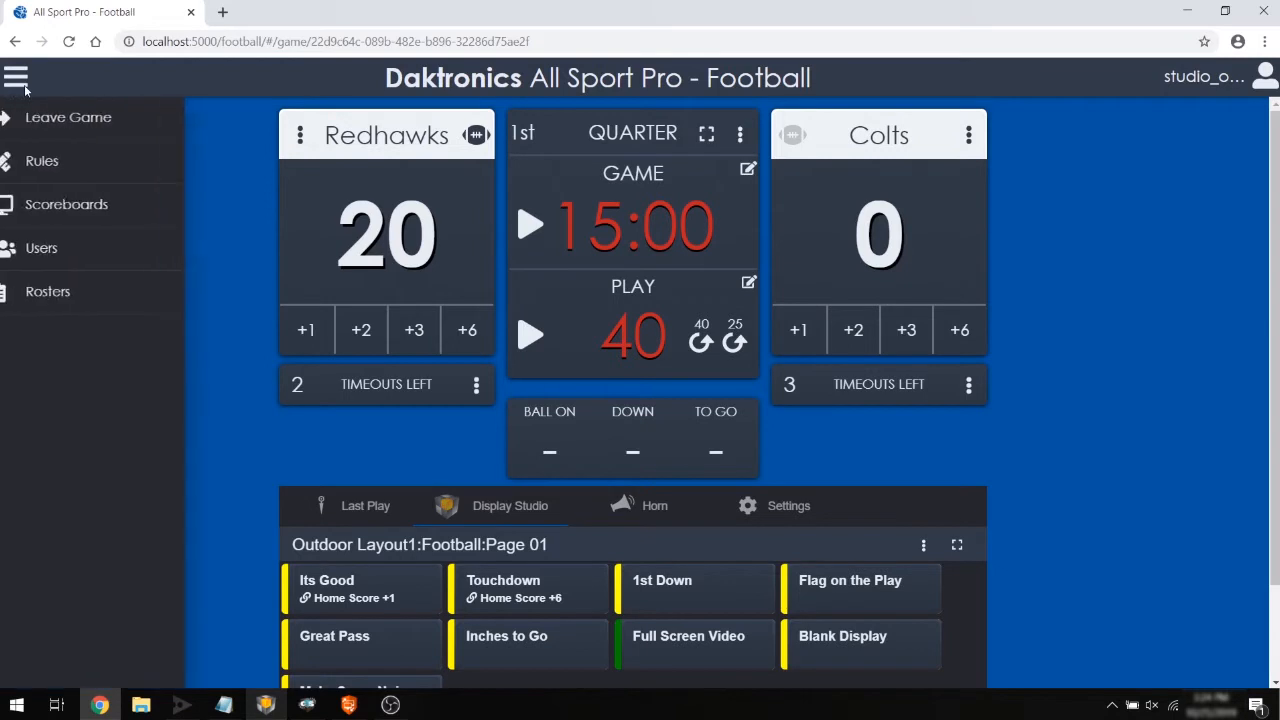
pyautogui.click(145, 128)
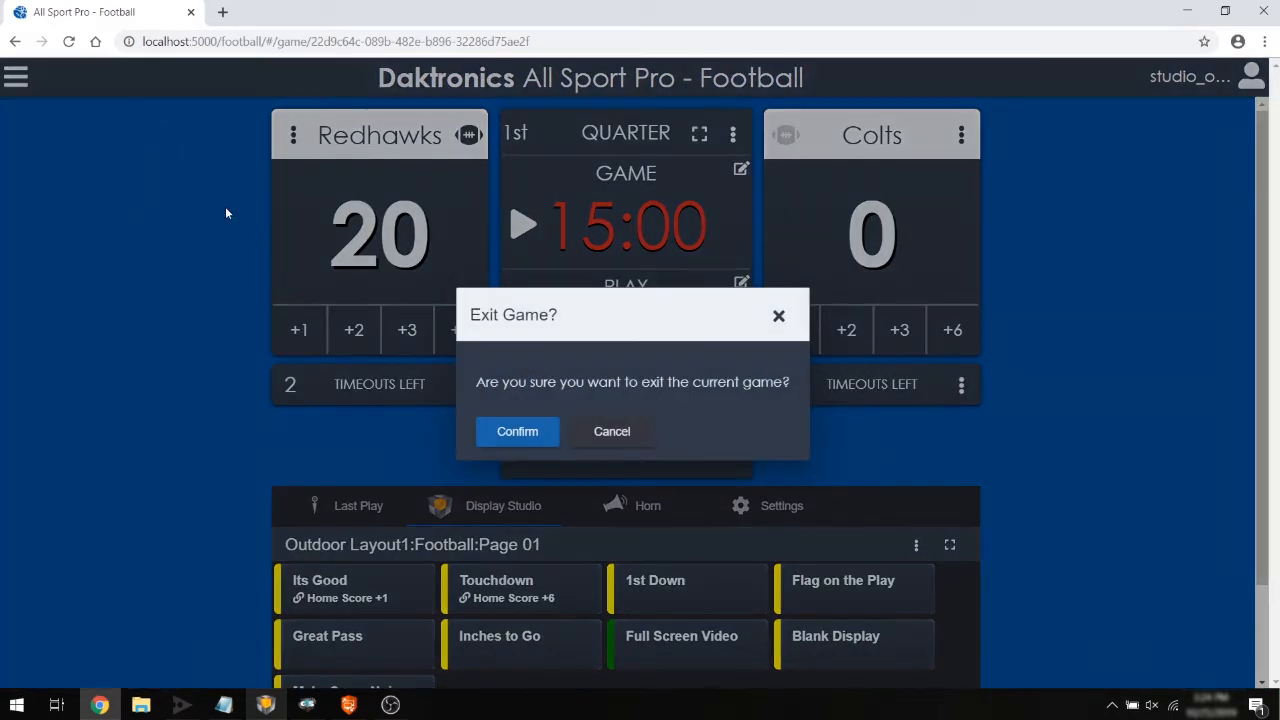
pyautogui.click(481, 438)
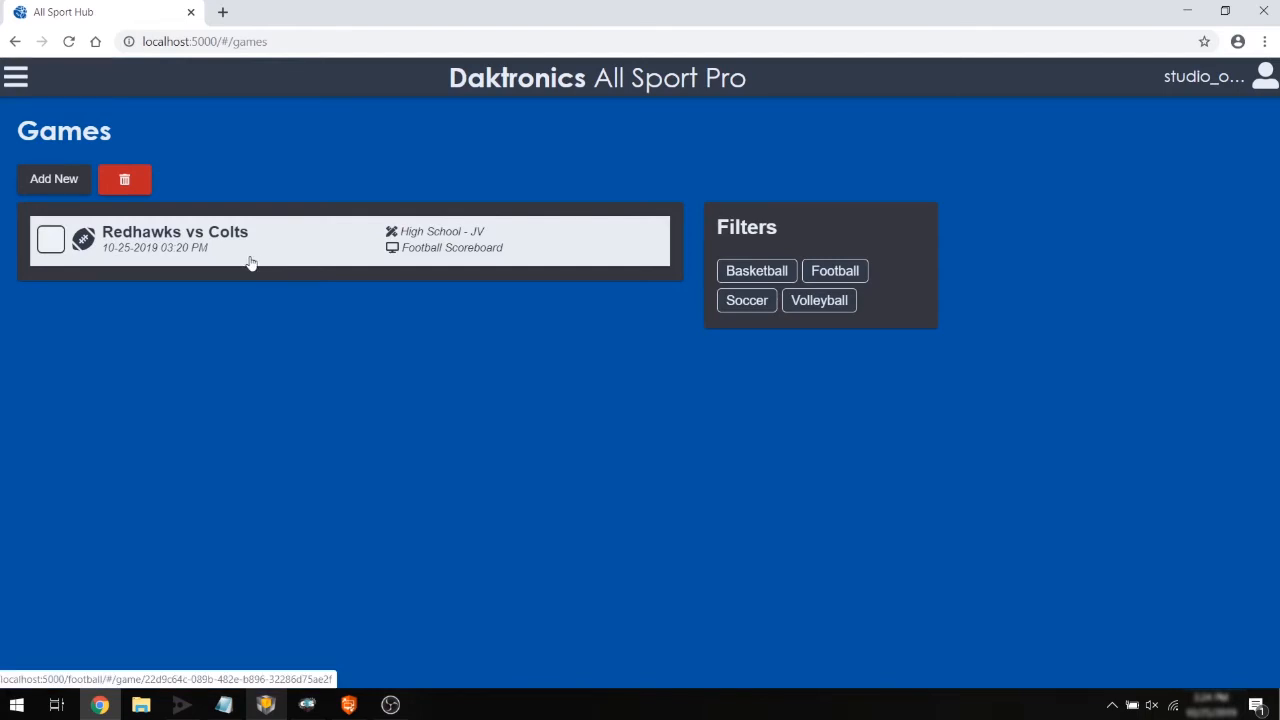
# Delete the Redhawks vs Colts game from the games list.
pyautogui.click(55, 248)
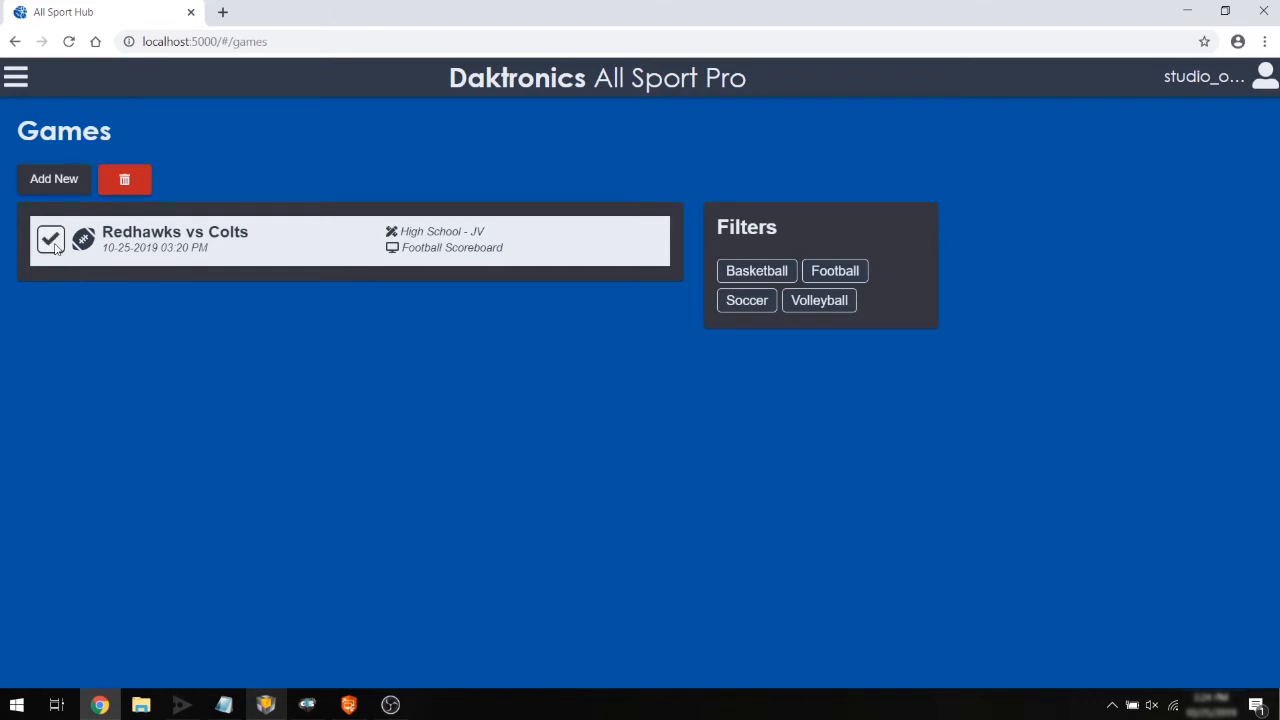
pyautogui.click(126, 181)
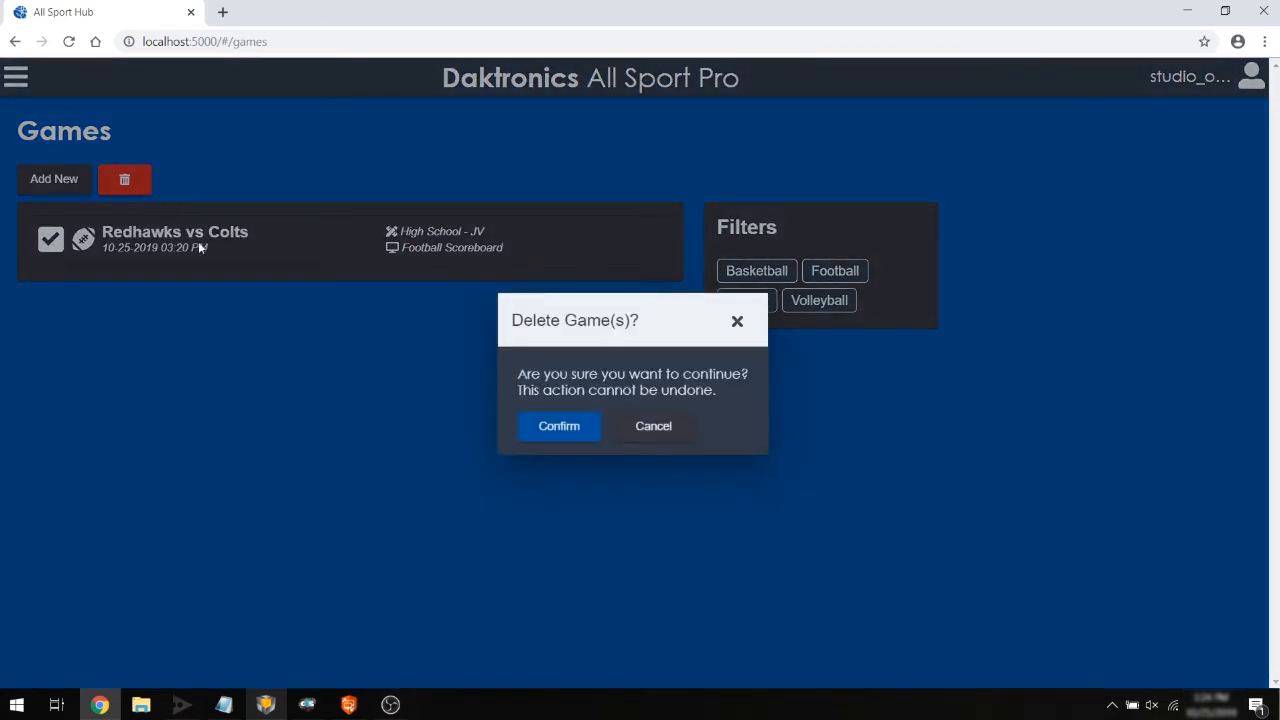
pyautogui.click(531, 434)
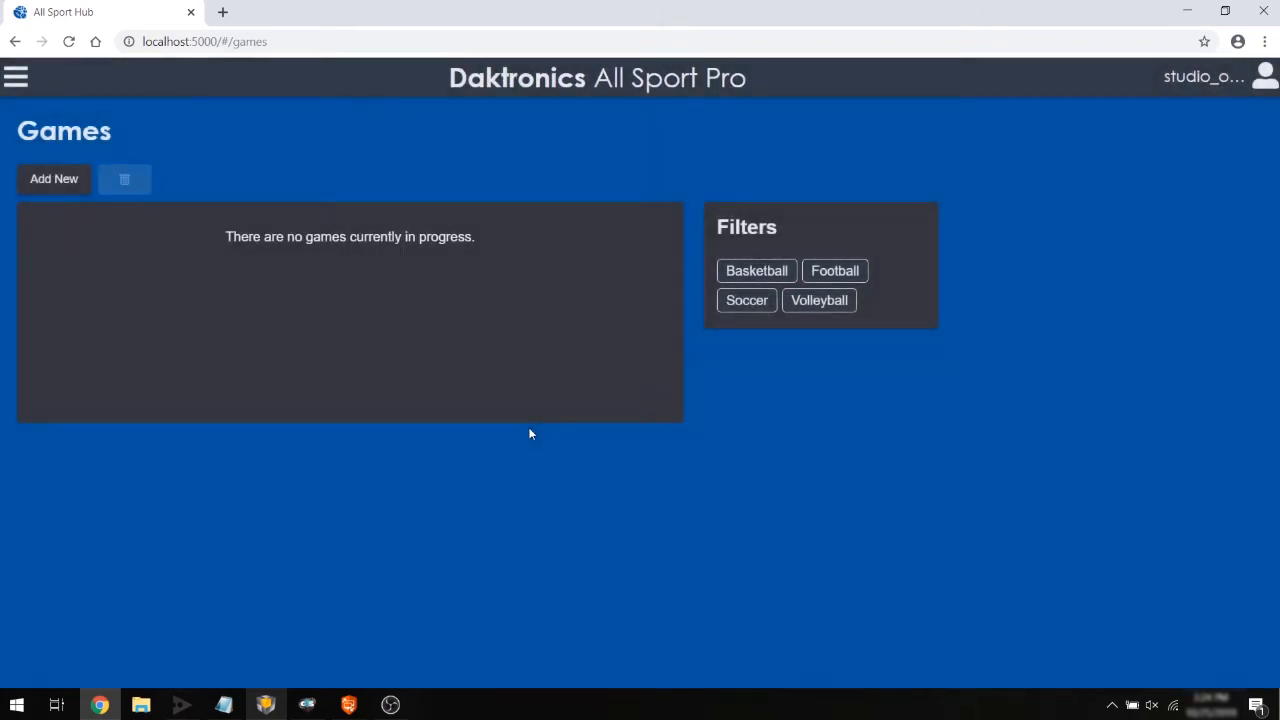